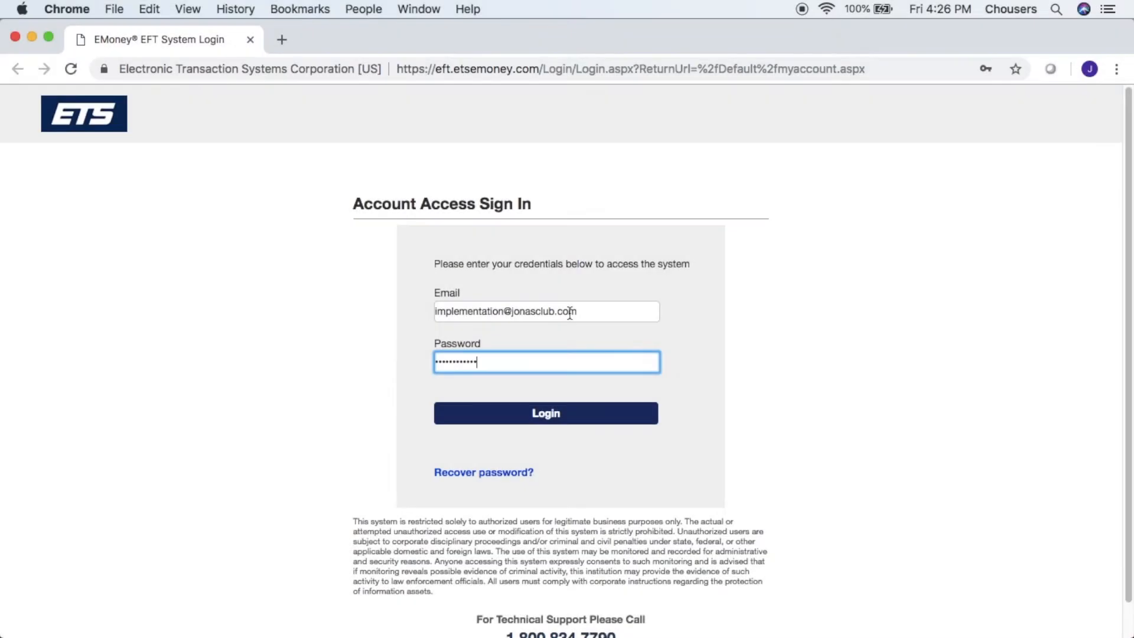
Step: Sign in to ETS EMoney and validate the emailed 6-digit security code
click(581, 423)
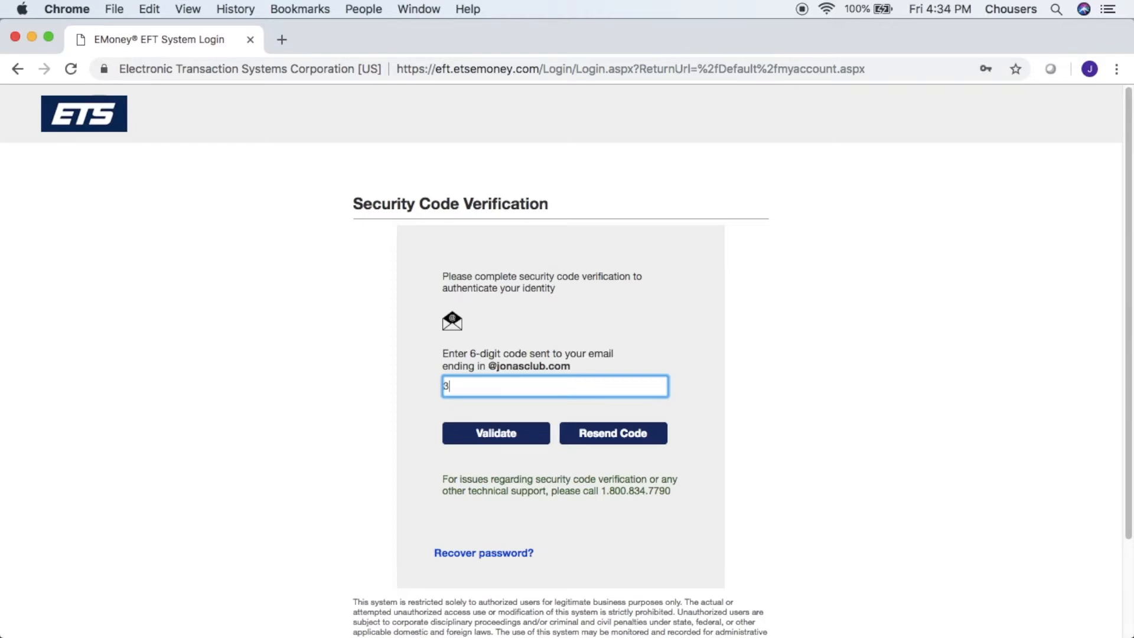
click(527, 437)
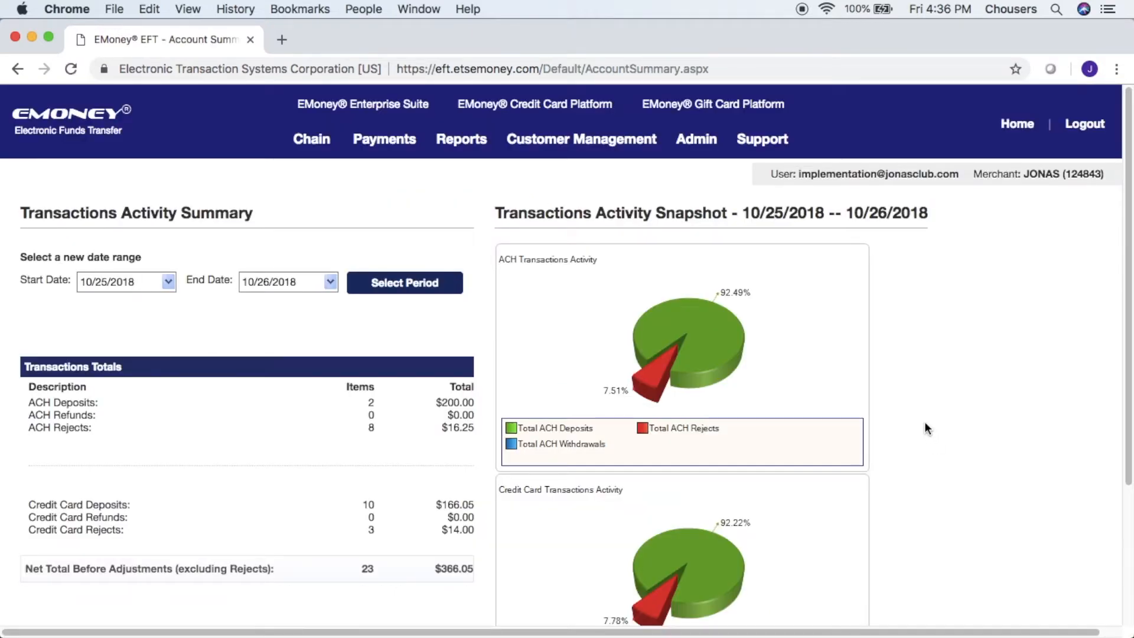
Step: Export the Custom Payments Report with start date 10/26/2018 and open the downloaded file's folder
mouse_move(472, 147)
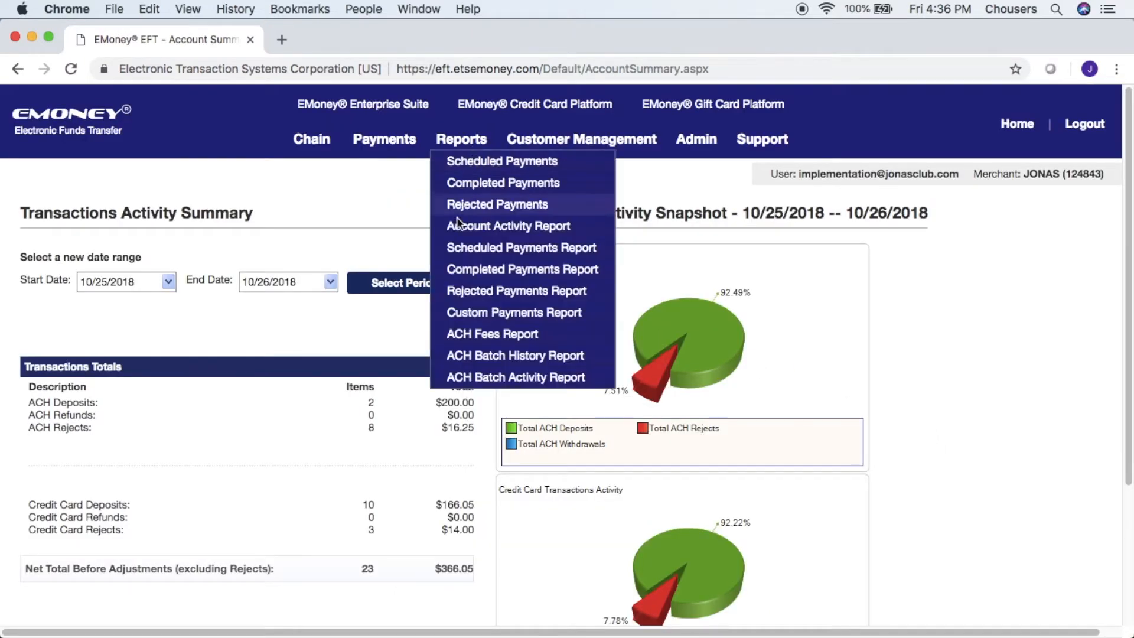
click(458, 313)
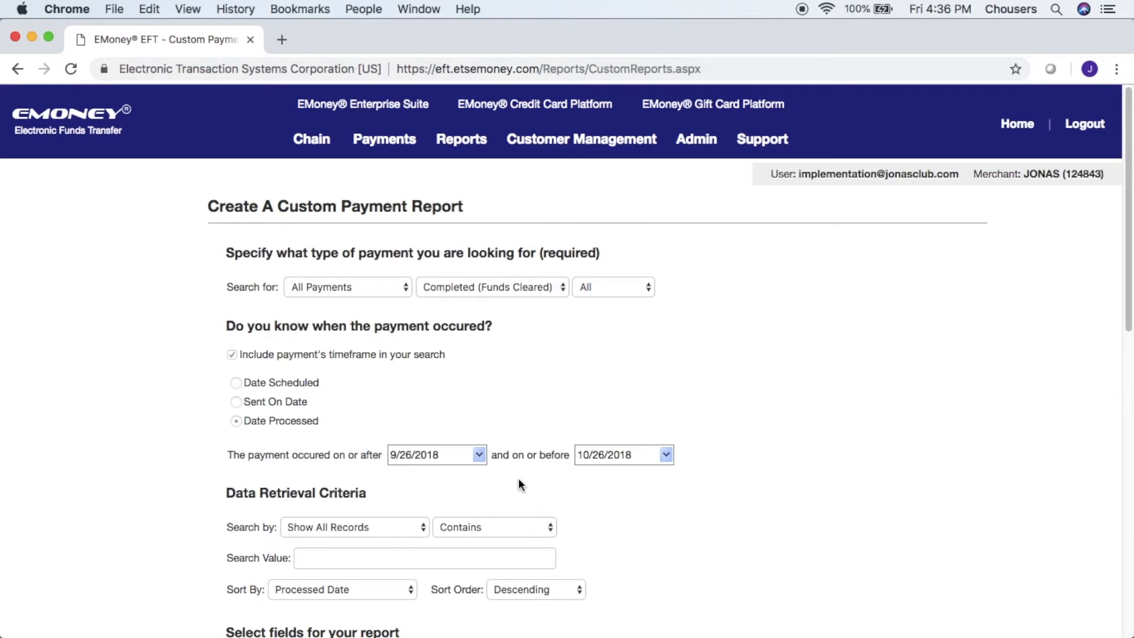
click(480, 454)
click(532, 279)
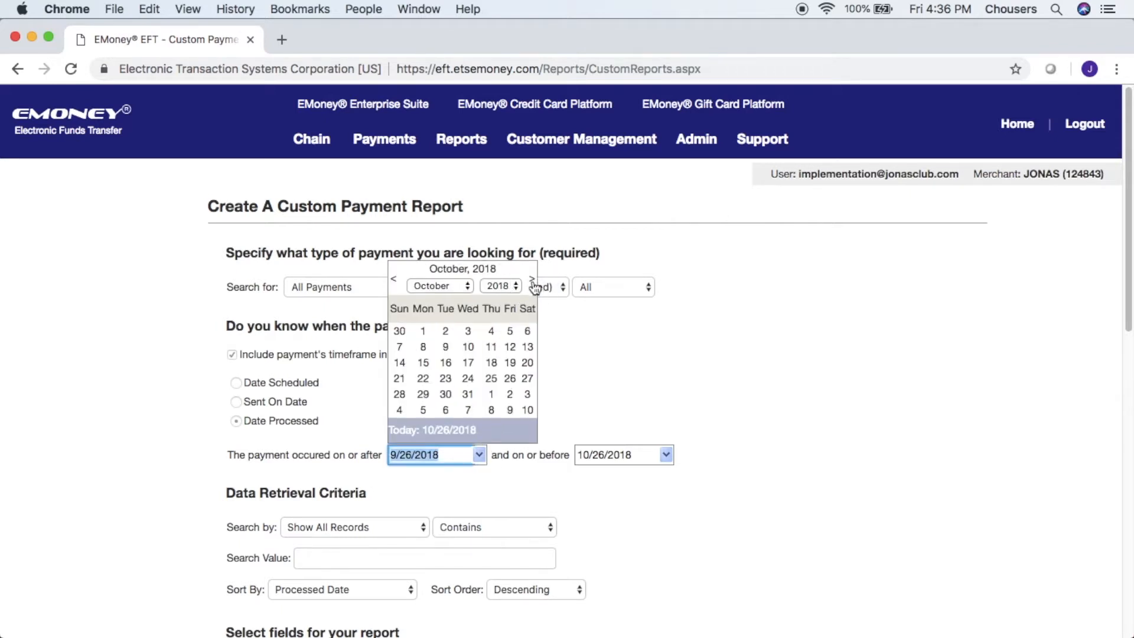
click(510, 378)
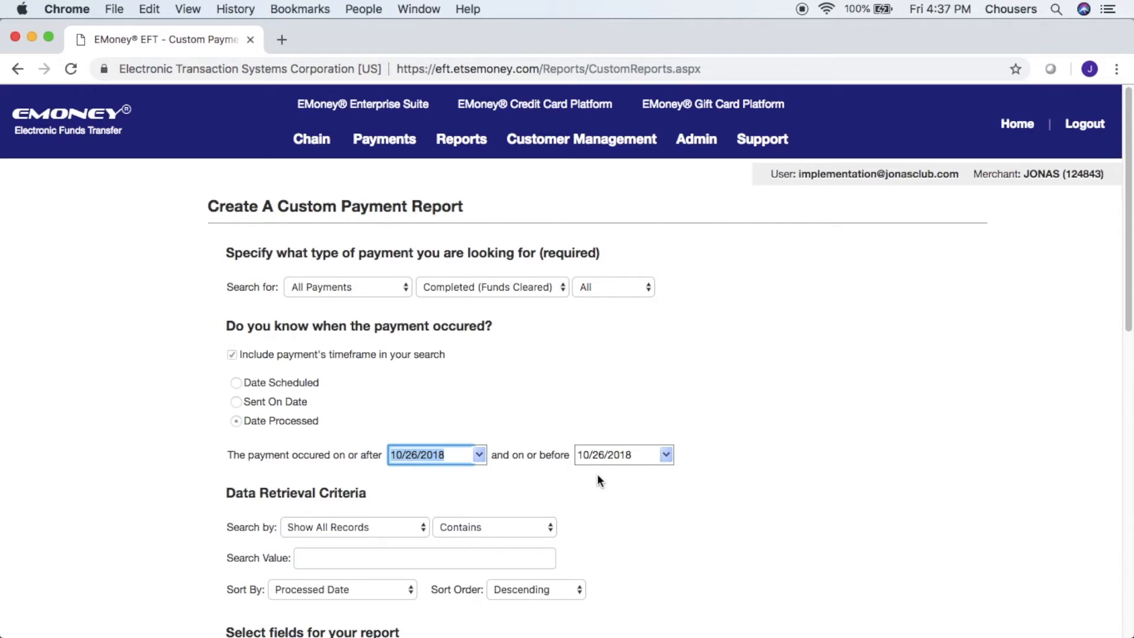
scroll(598, 479, down, 15)
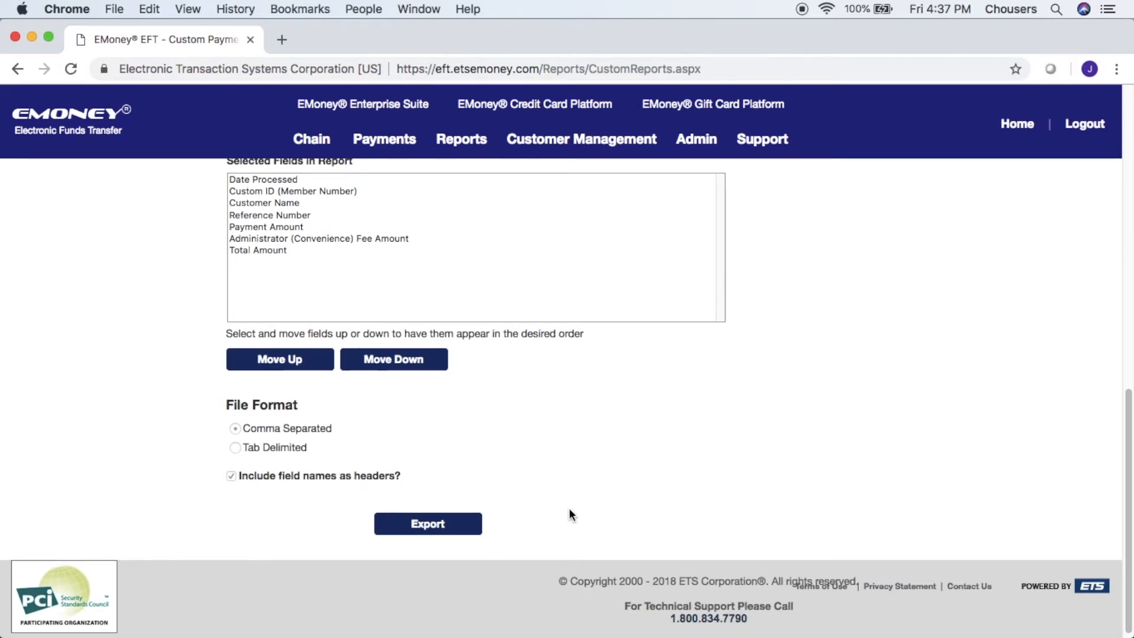
click(460, 530)
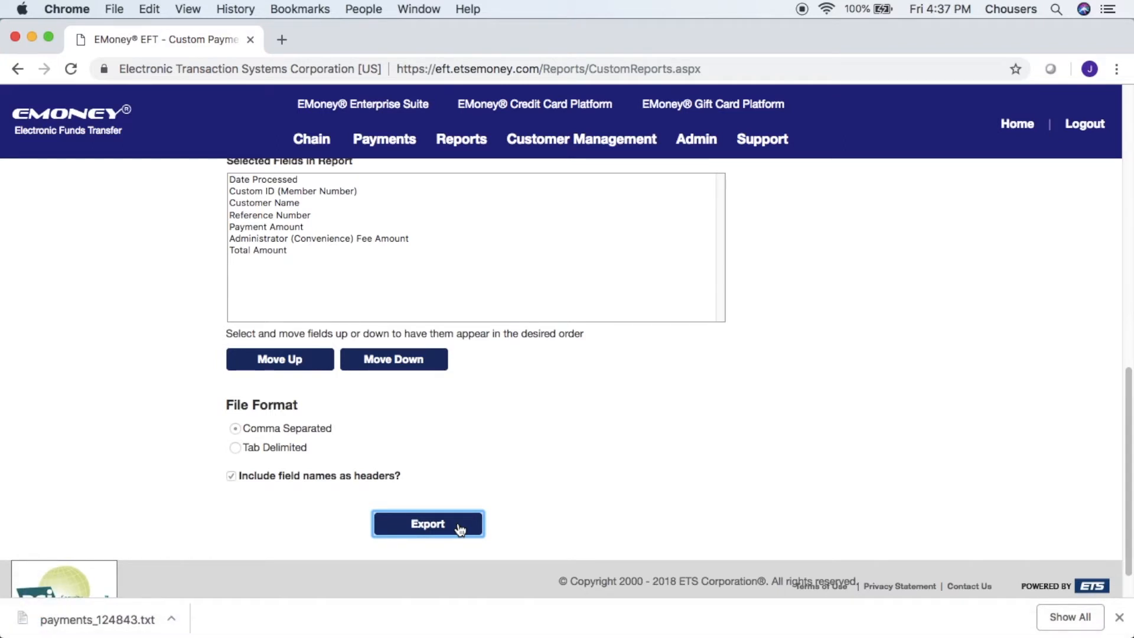
click(114, 628)
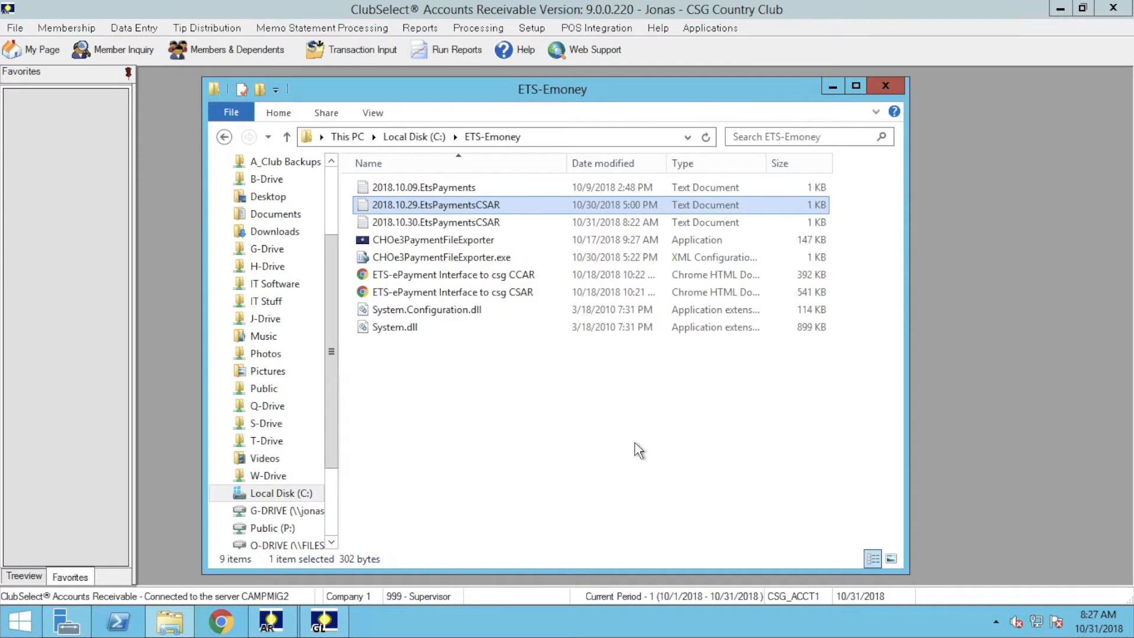
Step: Switch to ClubSelect and open Setup > Revenue Codes
click(974, 315)
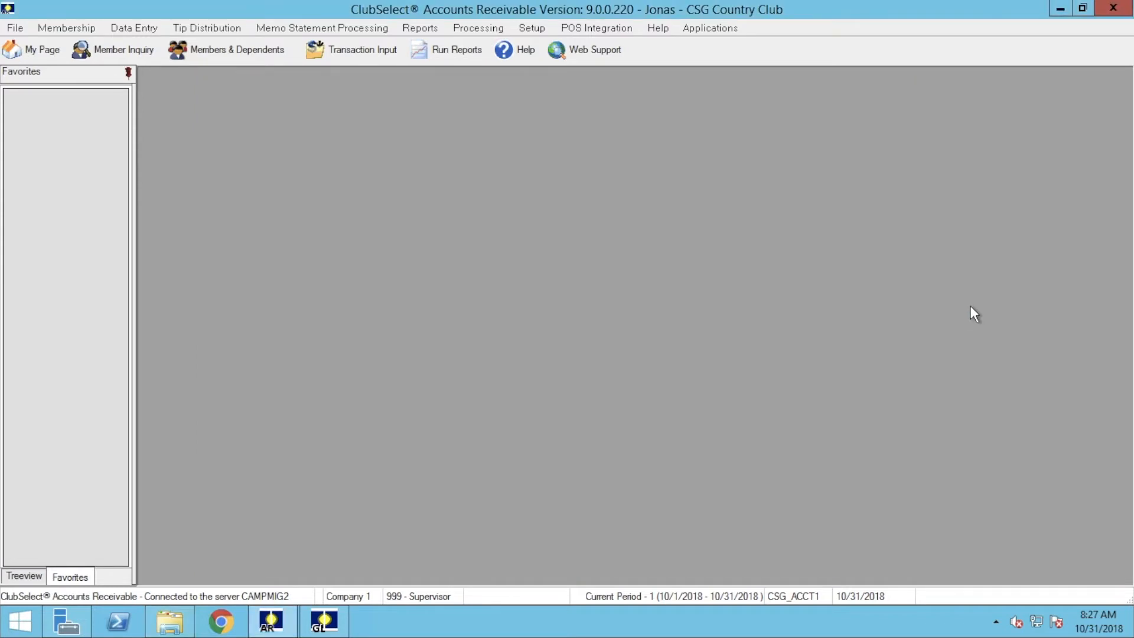
click(531, 28)
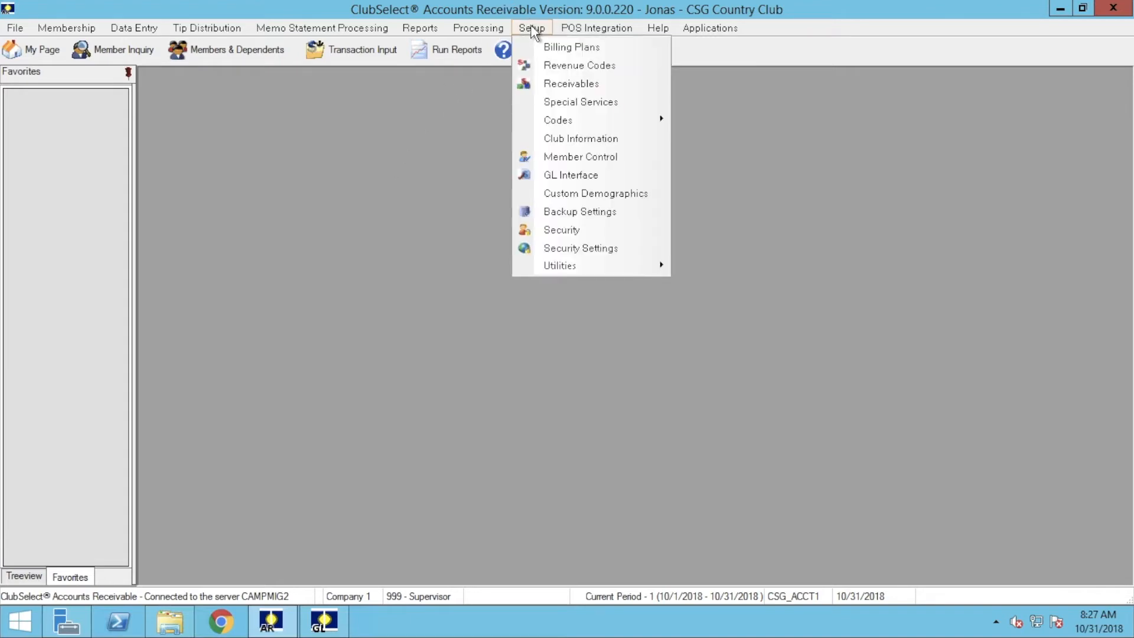
click(554, 65)
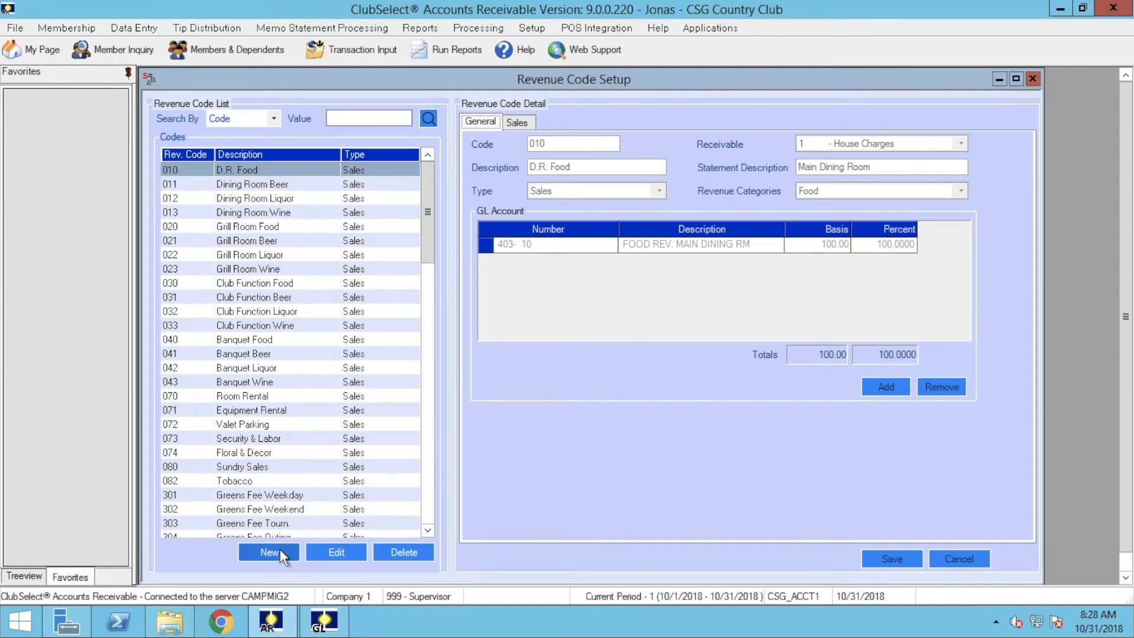
Step: Search revenue codes for 'olp', review the OLP Online Payment code, then close the setup window
click(387, 119)
text(olp)
click(428, 118)
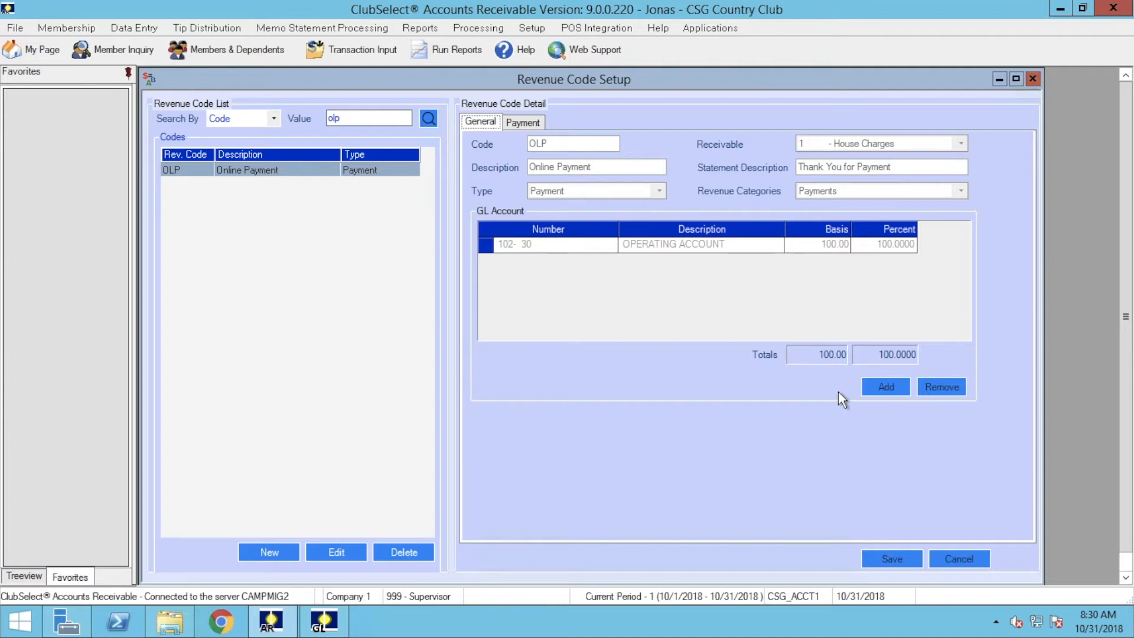
click(1032, 78)
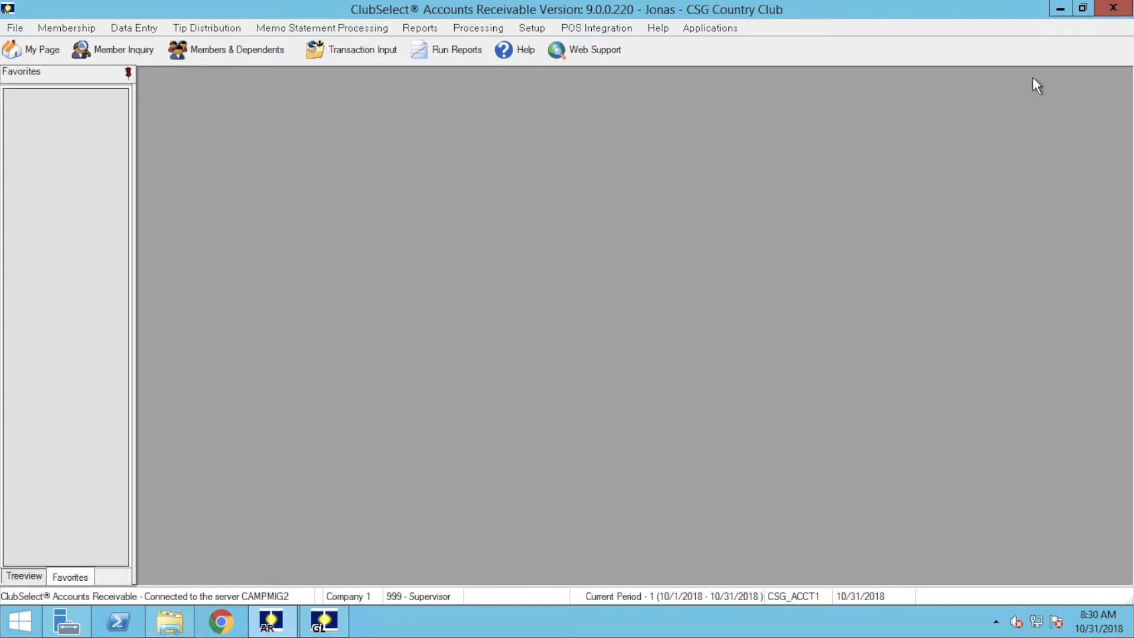
click(538, 31)
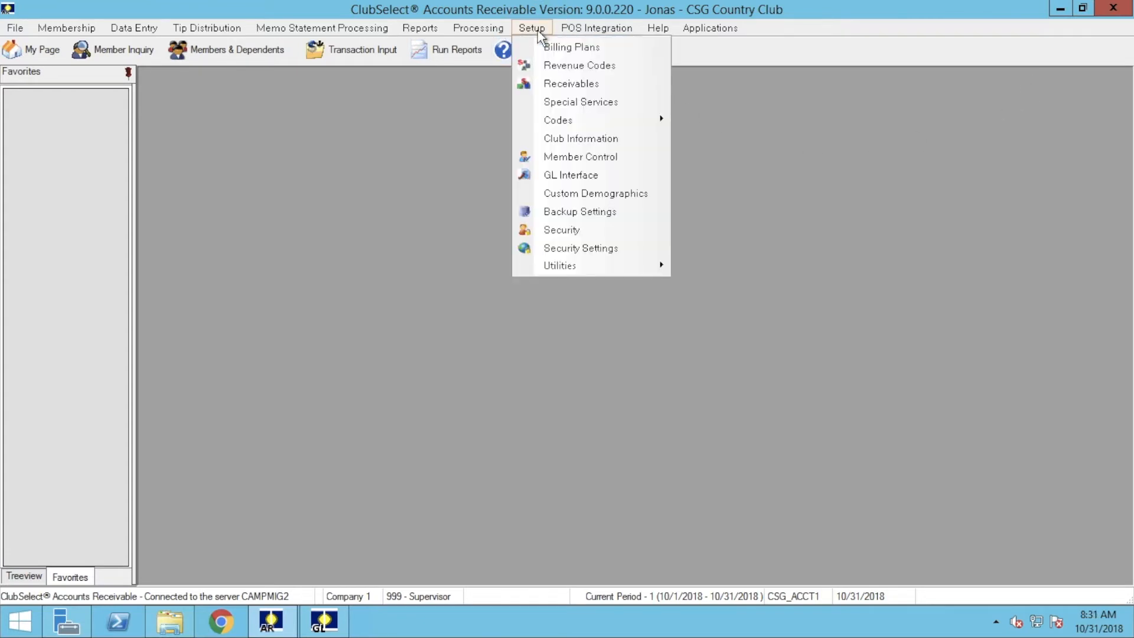
click(613, 91)
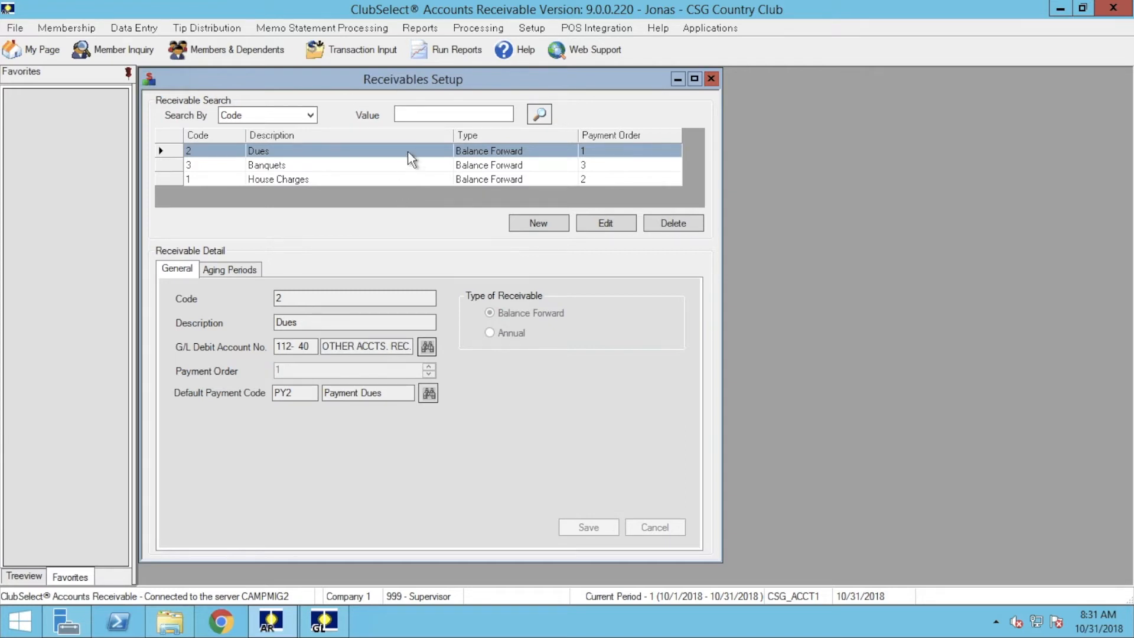
click(711, 77)
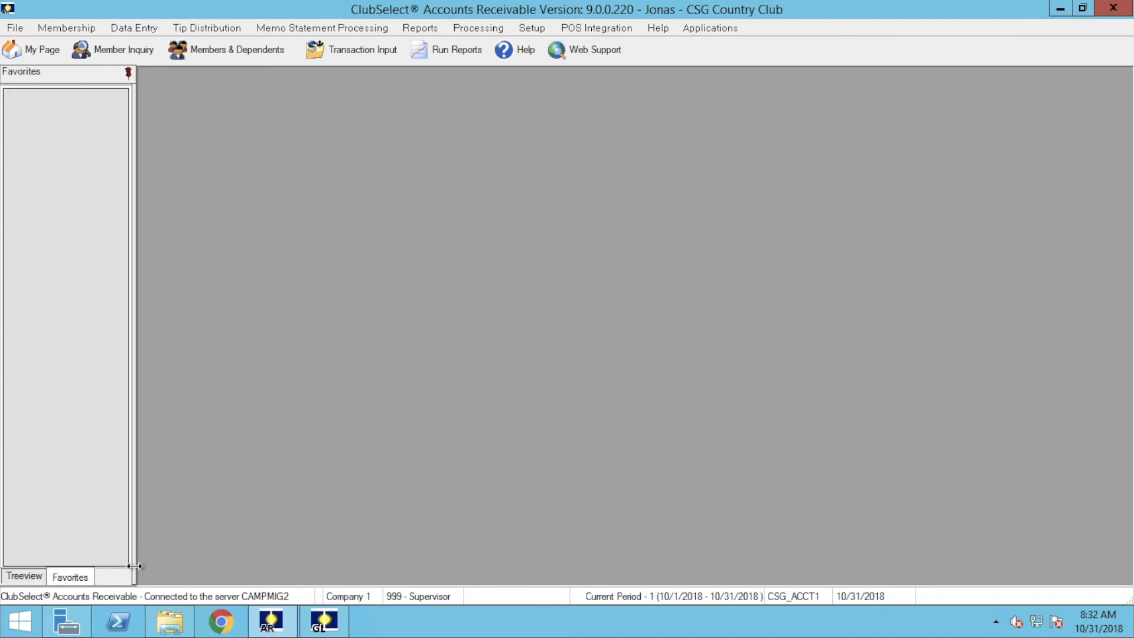
Step: Launch CHOe3PaymentFileExporter from the ETS-Emoney folder
click(167, 626)
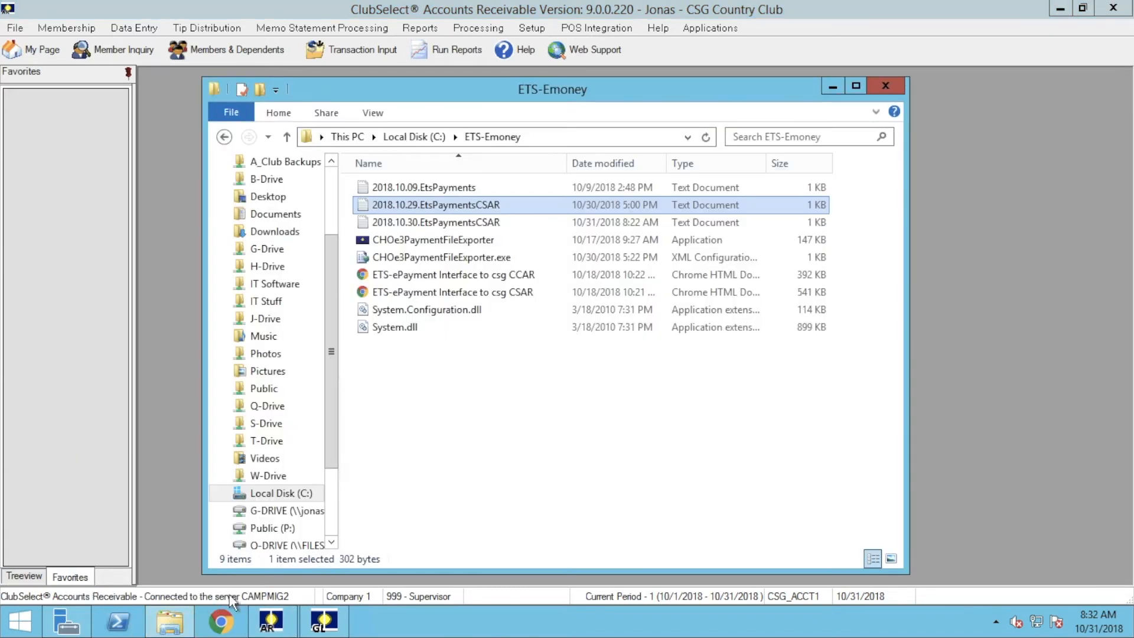
double_click(508, 241)
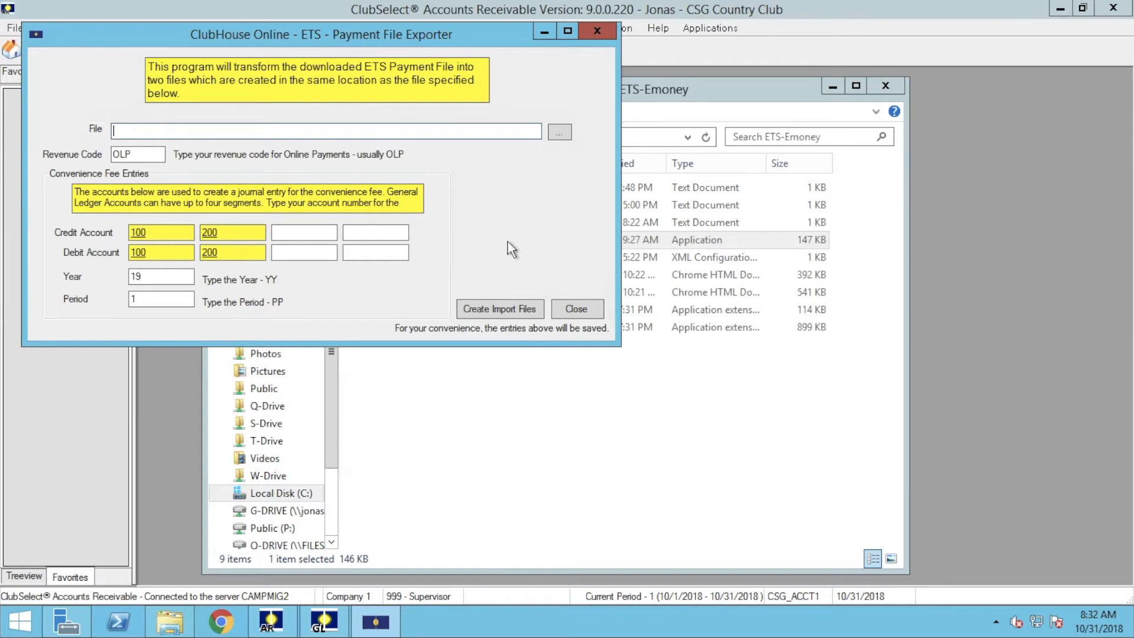
Step: Pick 2018.10.30.EtsPaymentsCSAR.txt as the file to convert, using the Text Files filter
click(571, 135)
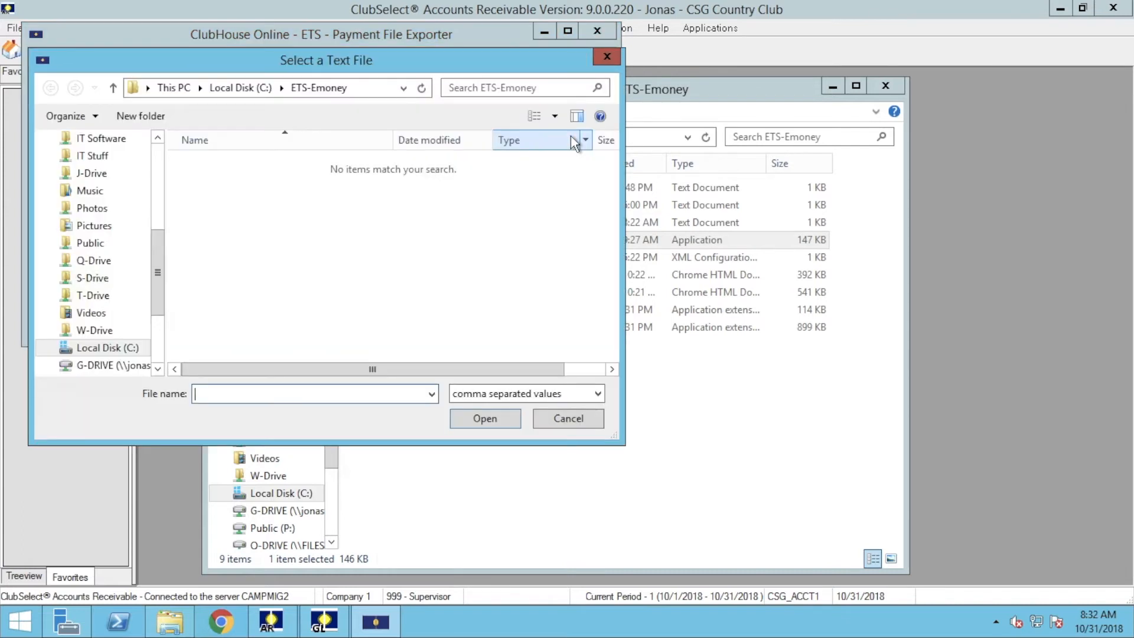
click(582, 391)
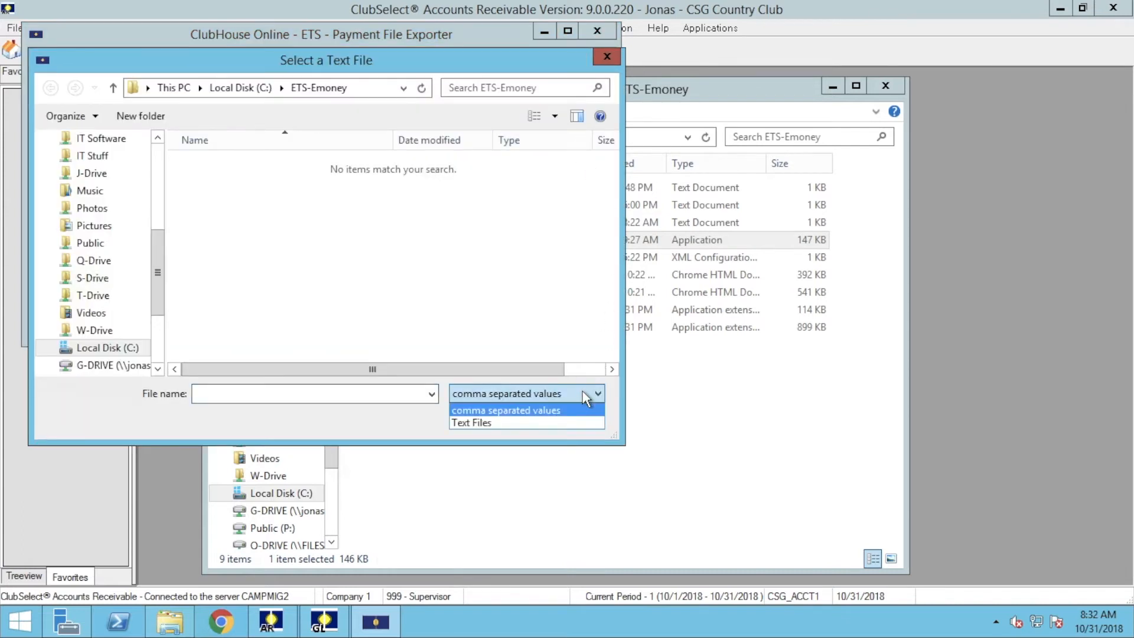
click(569, 421)
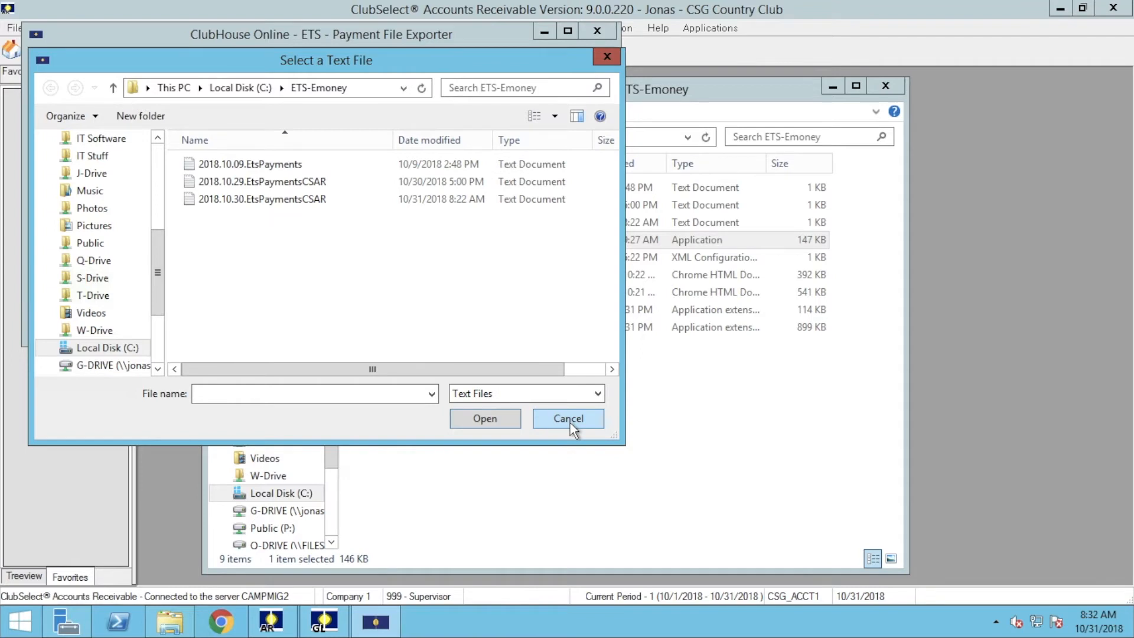
double_click(296, 201)
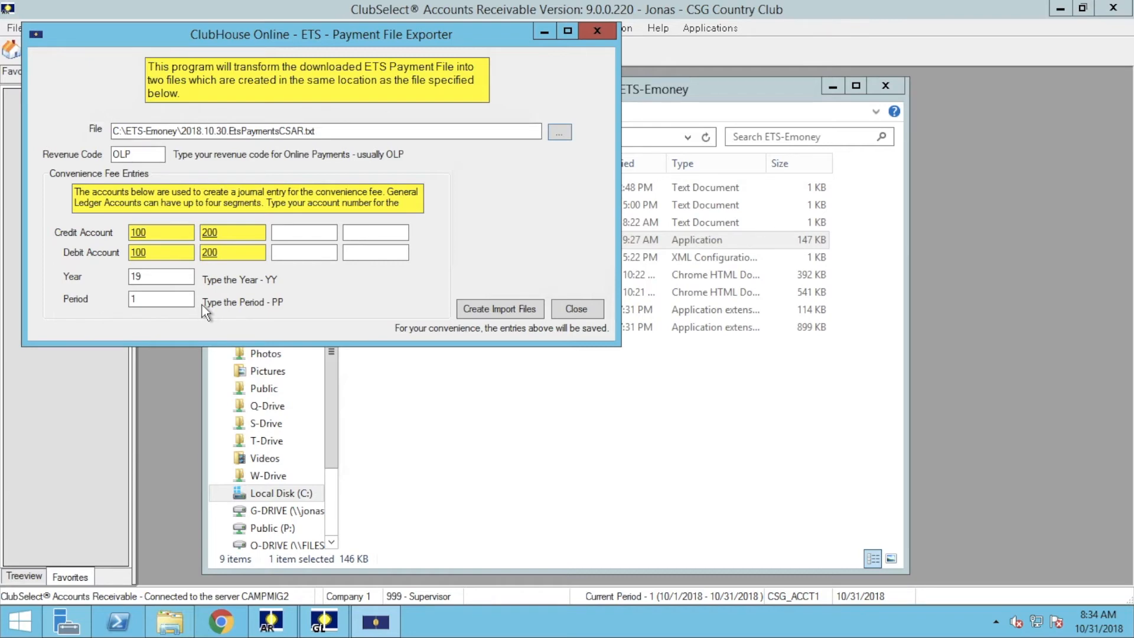
Step: Create the import files for revenue code OLP, year 19, period 1, accounts 100-200
click(471, 314)
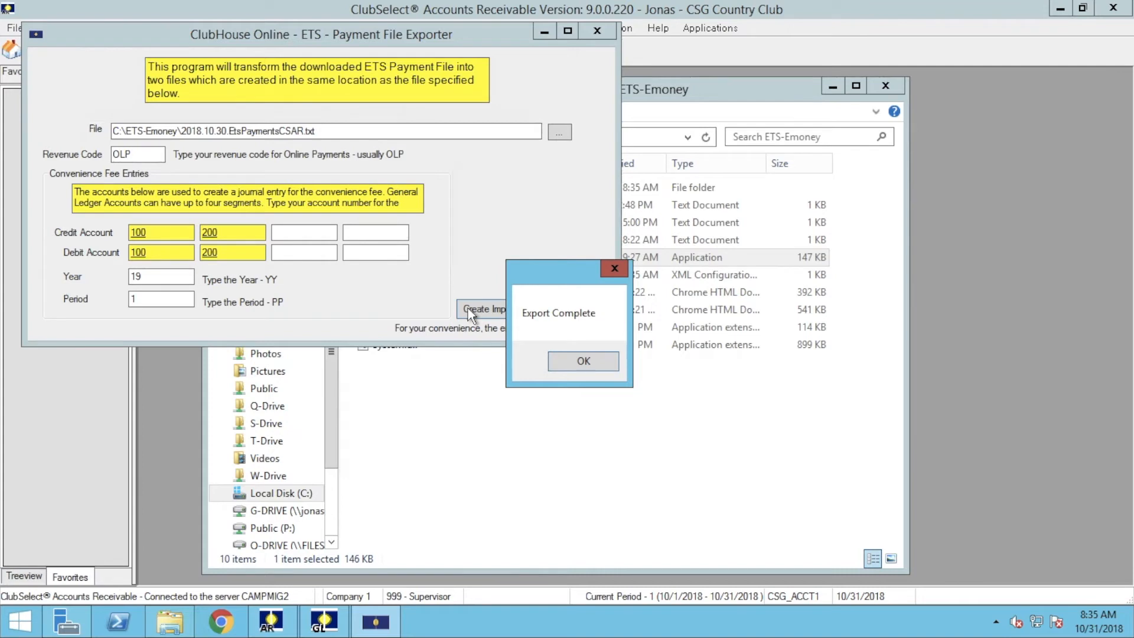
Step: Acknowledge Export Complete and close the Payment File Exporter
click(584, 361)
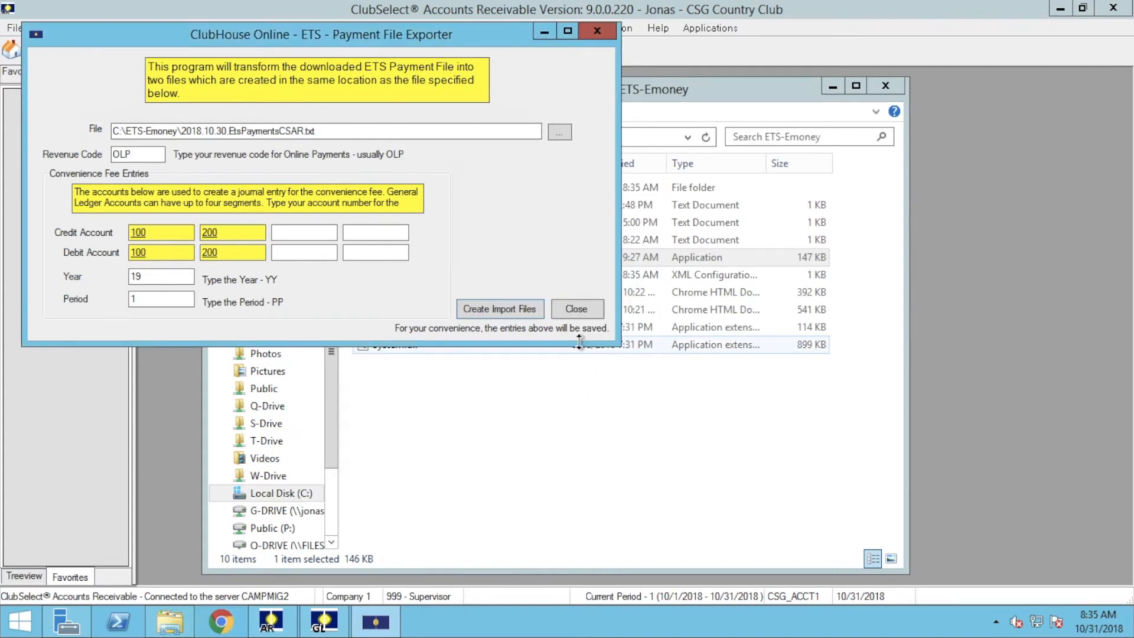
click(575, 309)
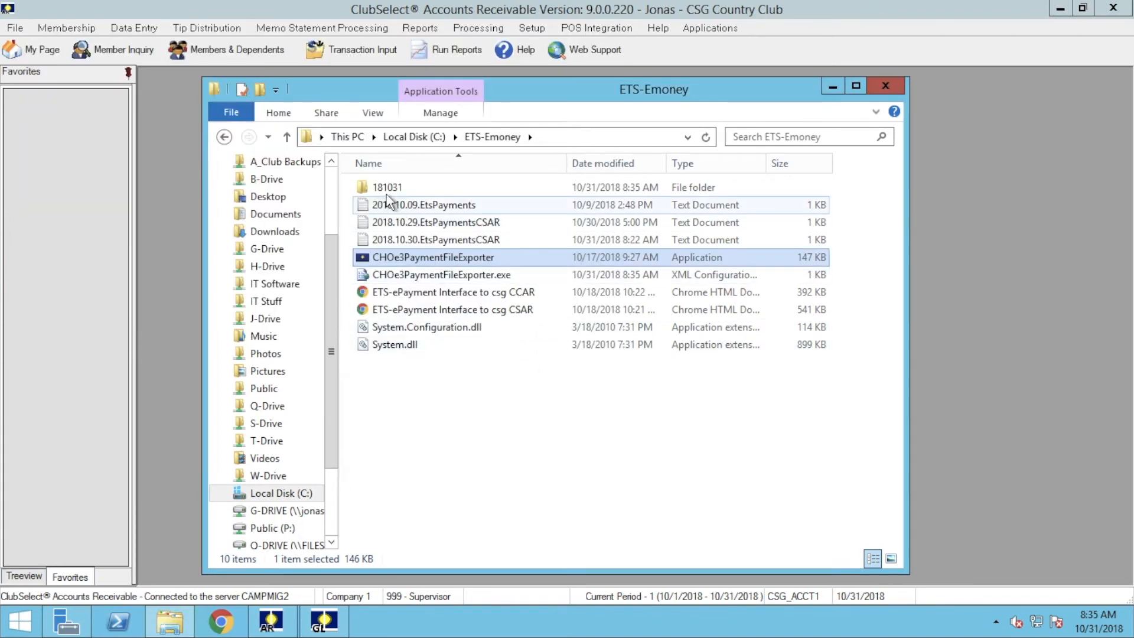
Step: Open the 181031 folder to check AR103118.mas, CCGLTR01.MAS and ImportErrors, then return to ClubSelect
mouse_move(400, 192)
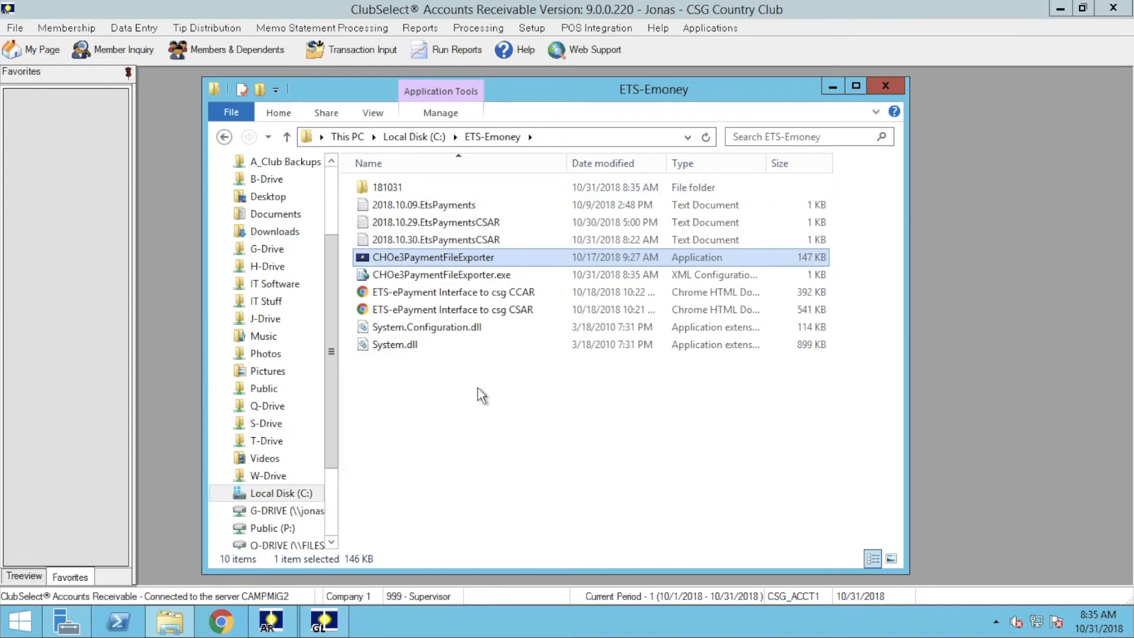
click(423, 188)
double_click(423, 188)
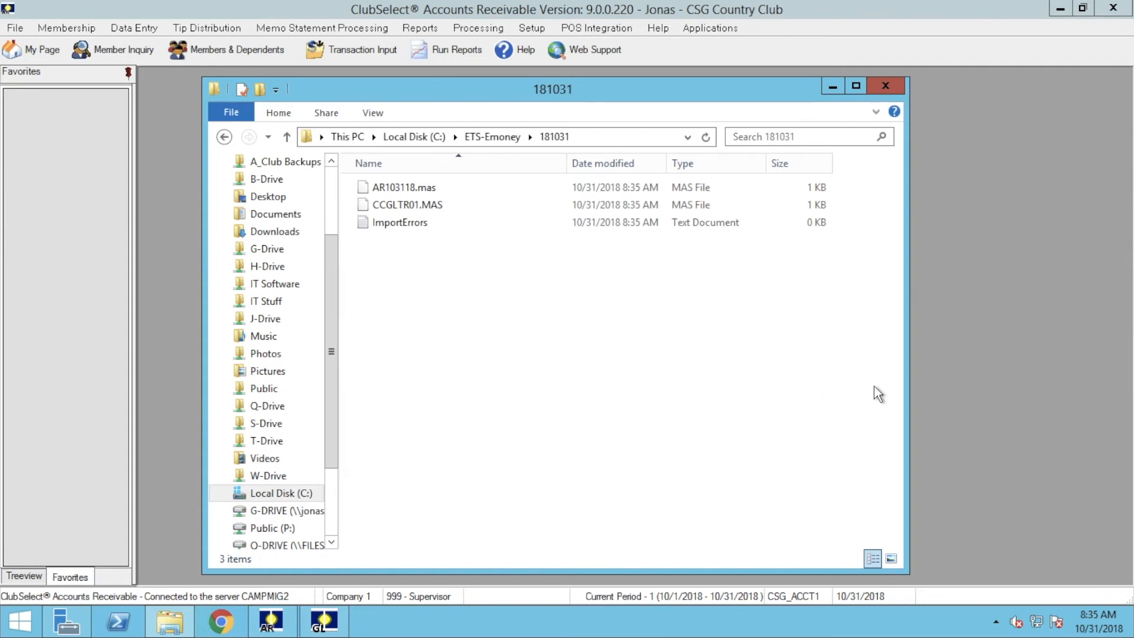
click(949, 350)
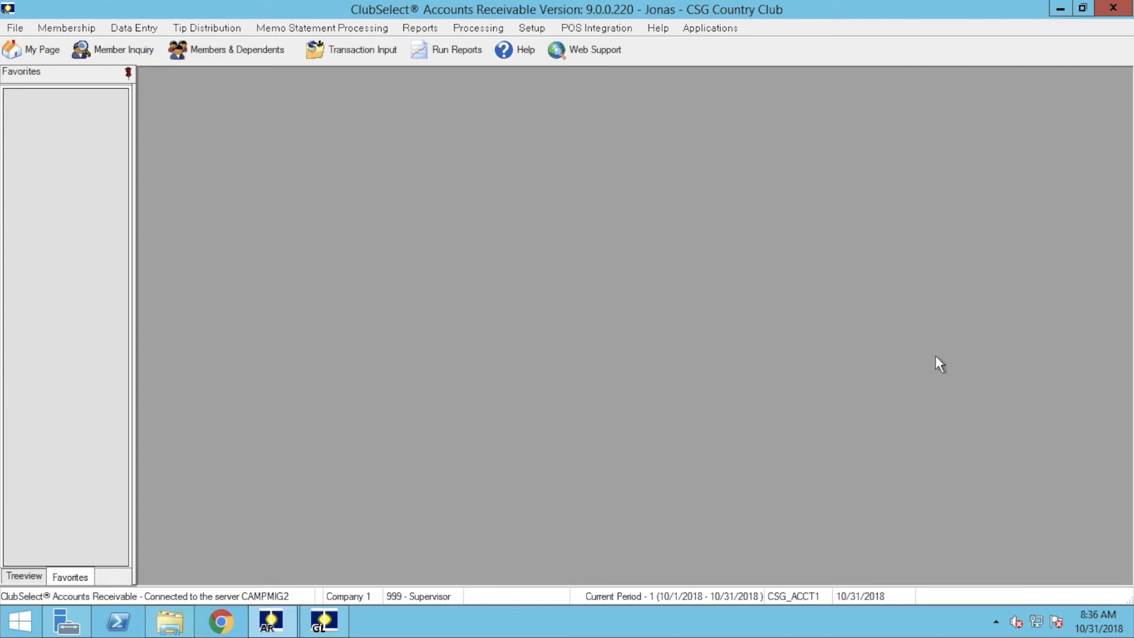
Step: Open the ETS-EMONEY location's settings under POS Integration > POS Application
click(611, 30)
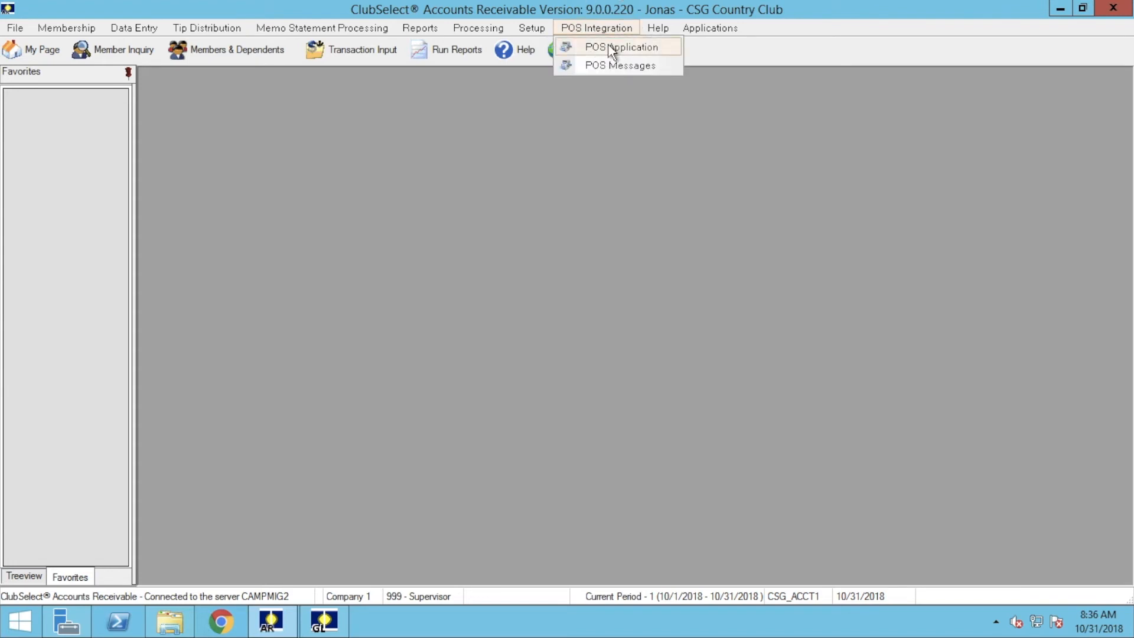
click(612, 49)
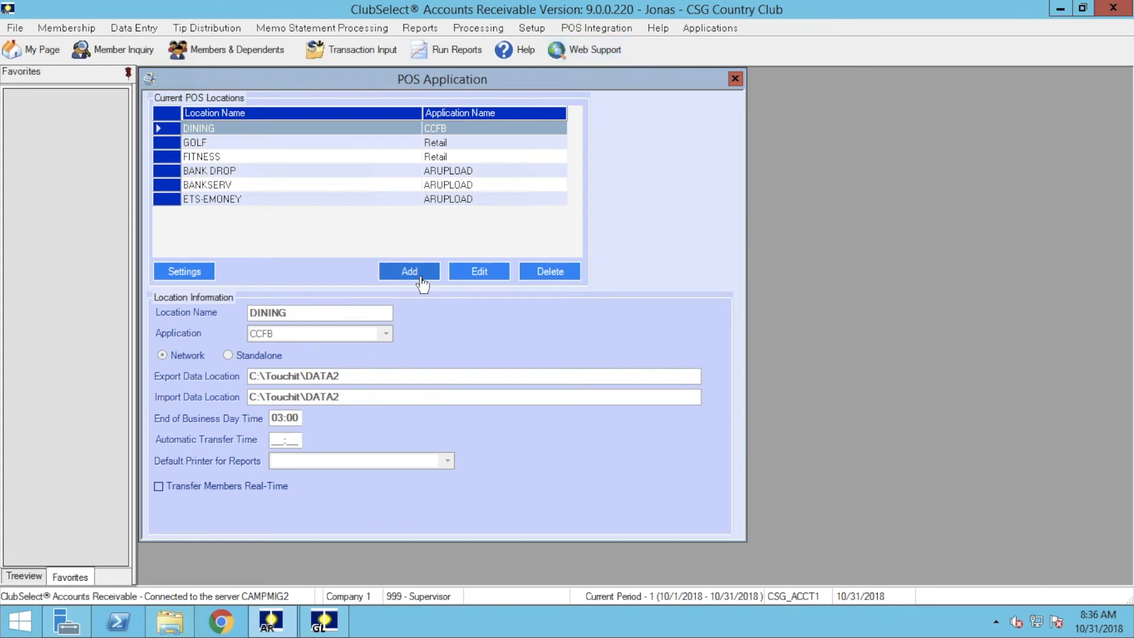
click(263, 201)
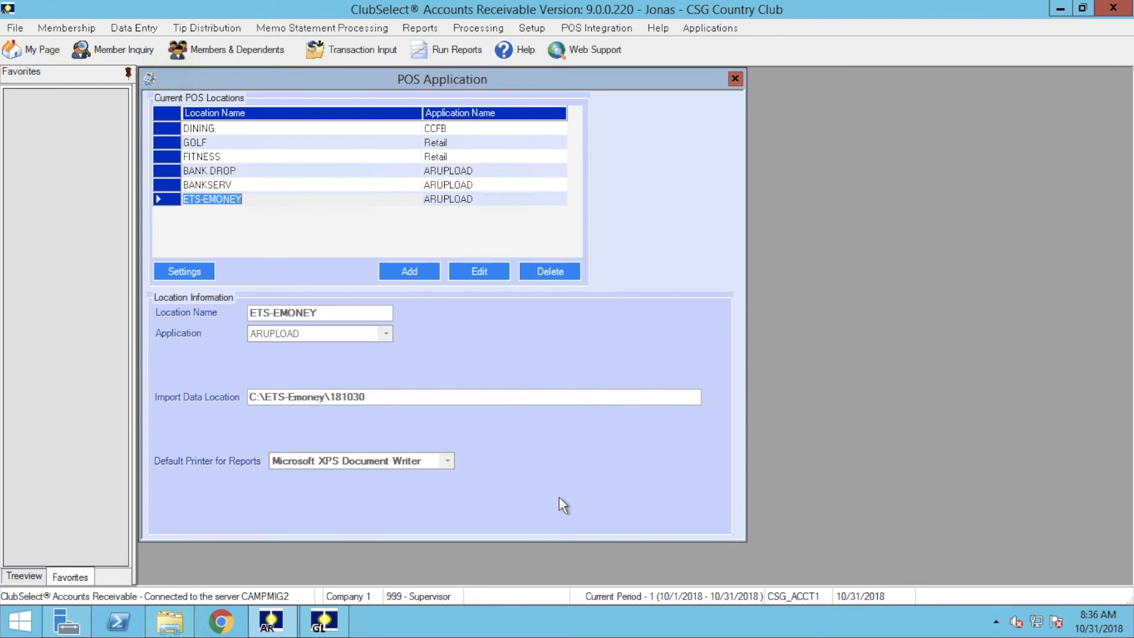
click(206, 274)
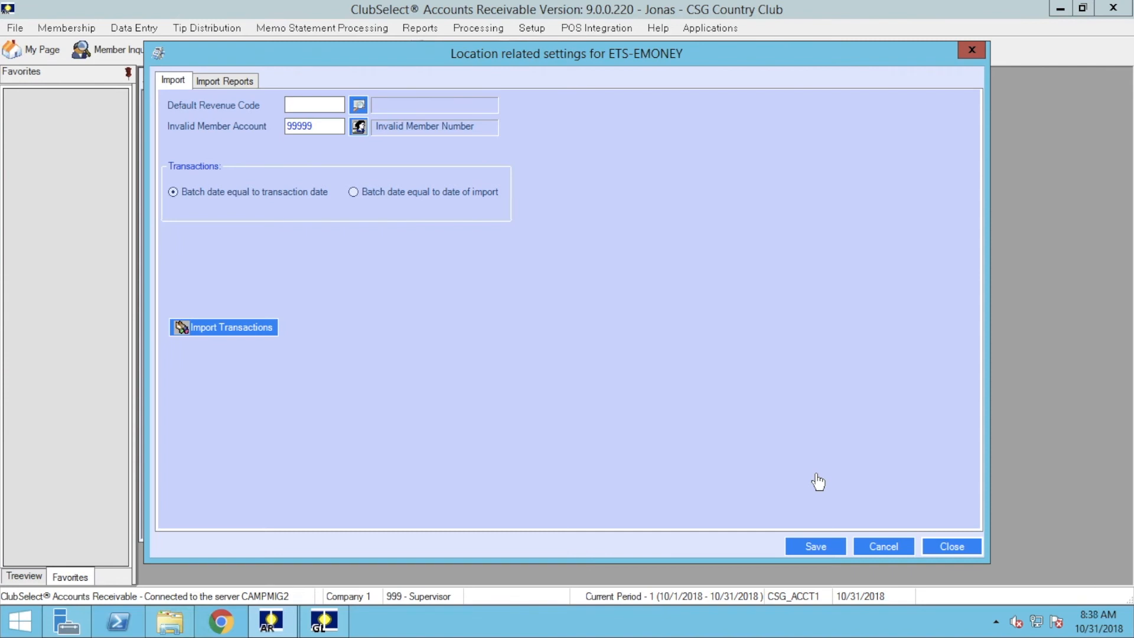
Step: Import the AR103118.mas payment file from C:\ETS-Emoney\181031 and produce its import report
click(247, 333)
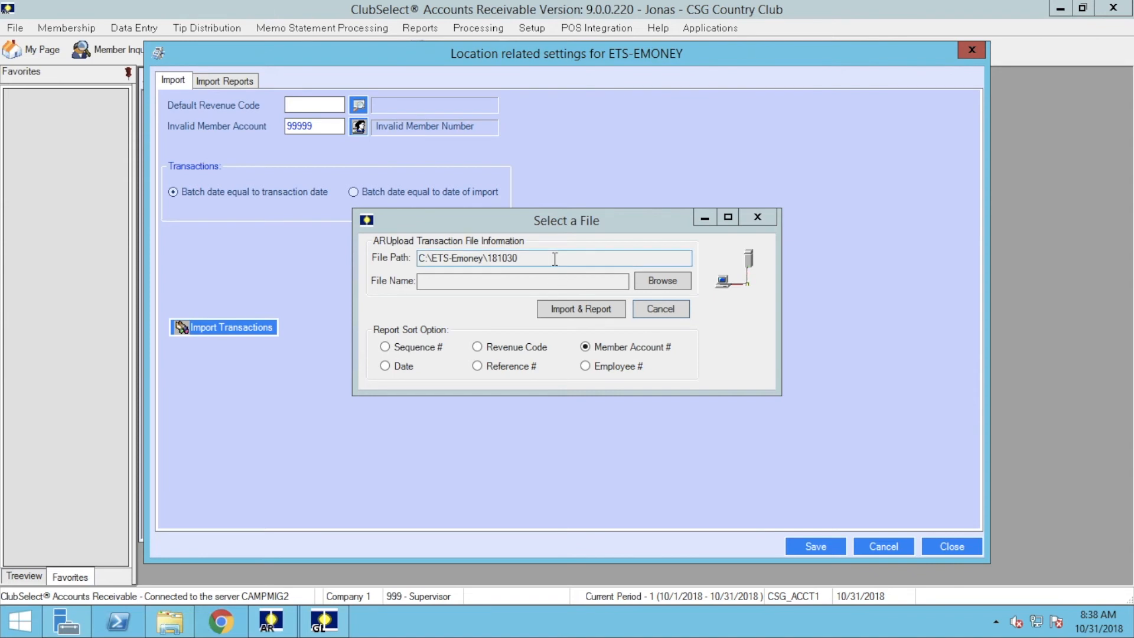
click(650, 281)
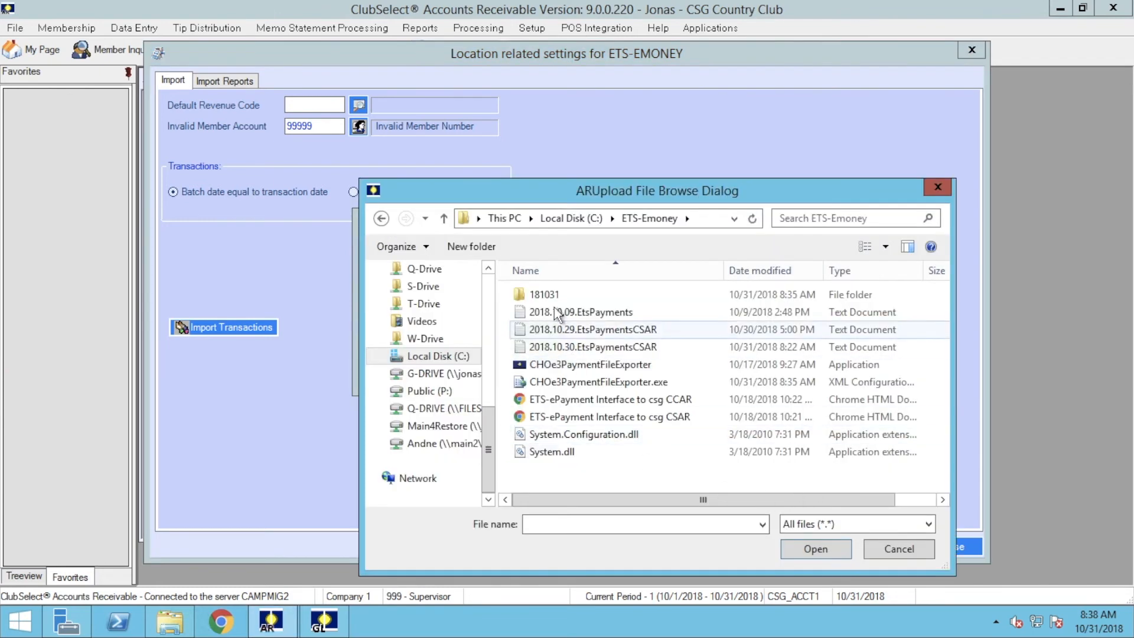
double_click(558, 296)
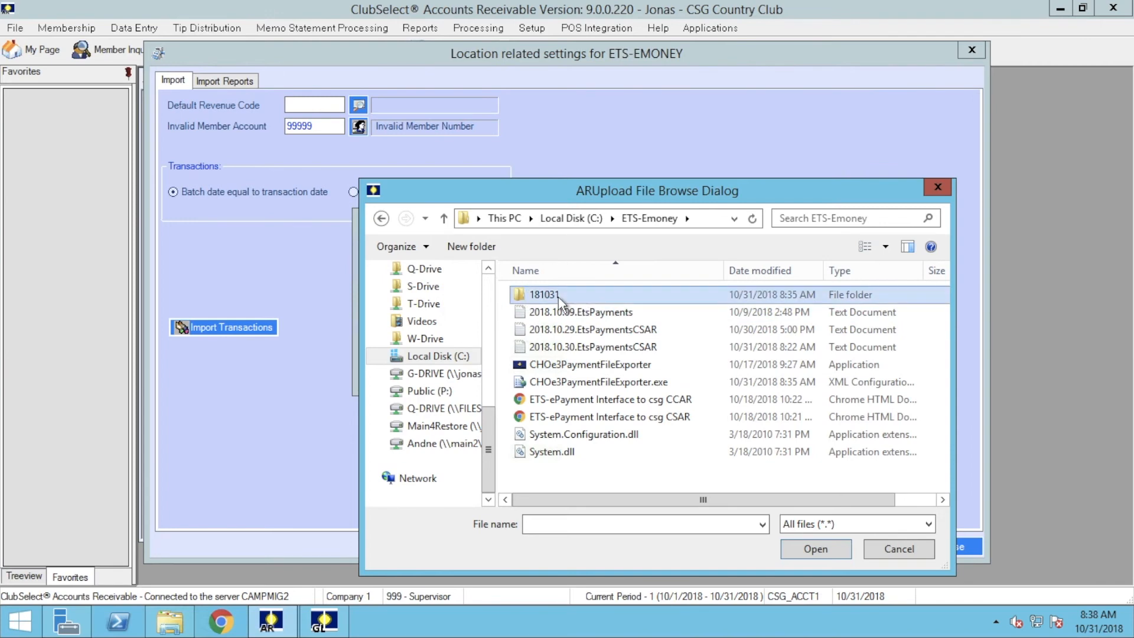
click(622, 299)
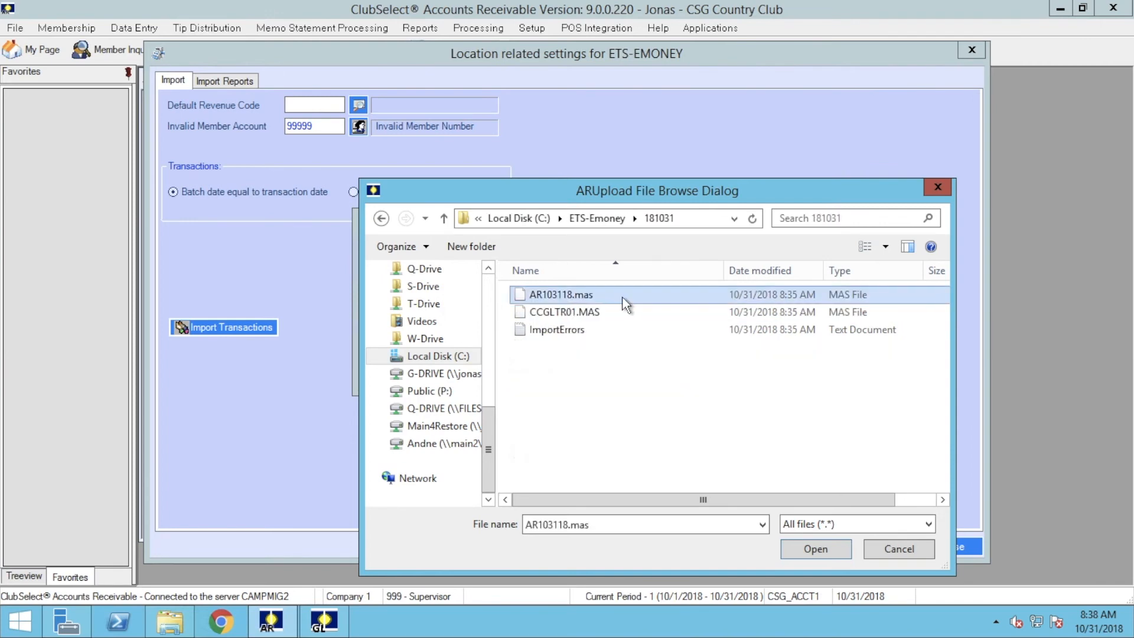
double_click(623, 297)
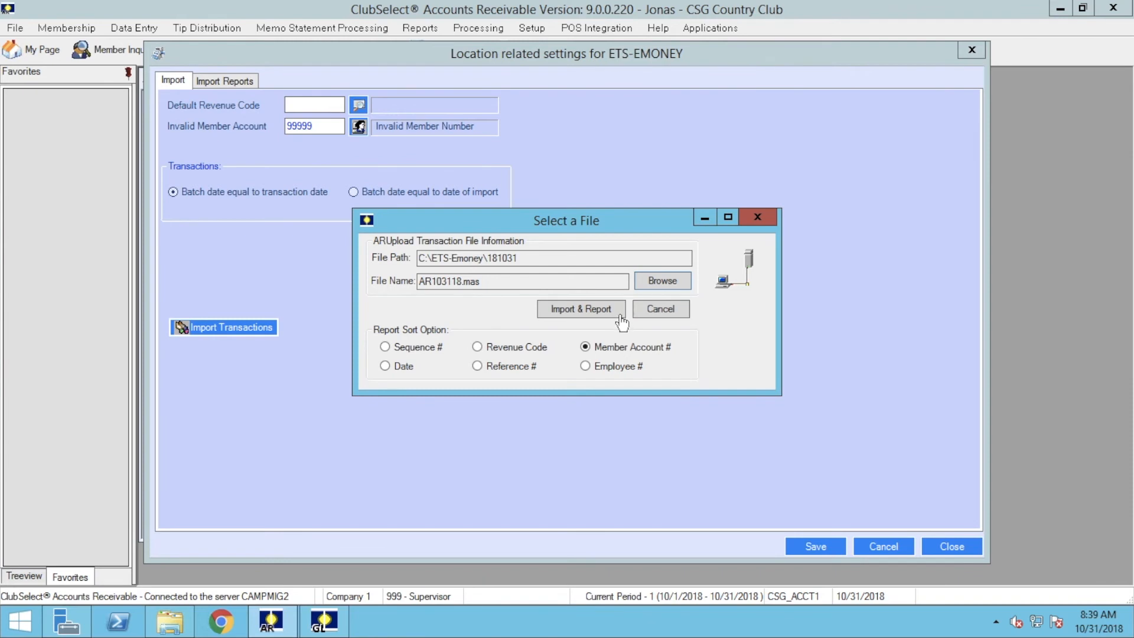
click(615, 322)
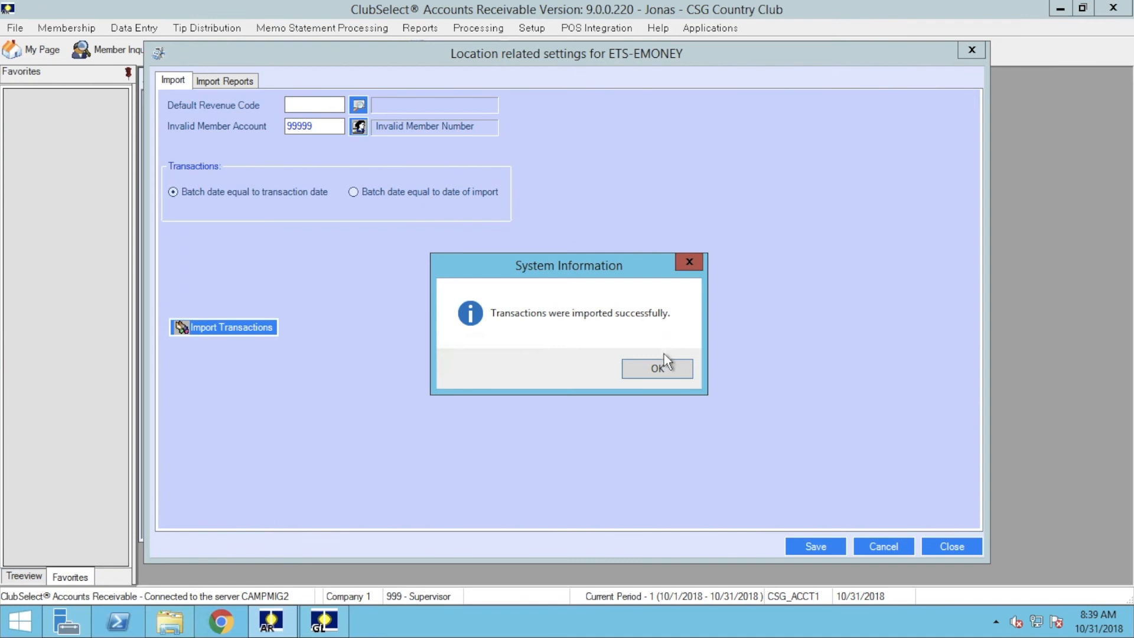
Step: Acknowledge the batch 1864 import, then close the import listing, ETS-EMONEY settings and POS Application windows
click(646, 369)
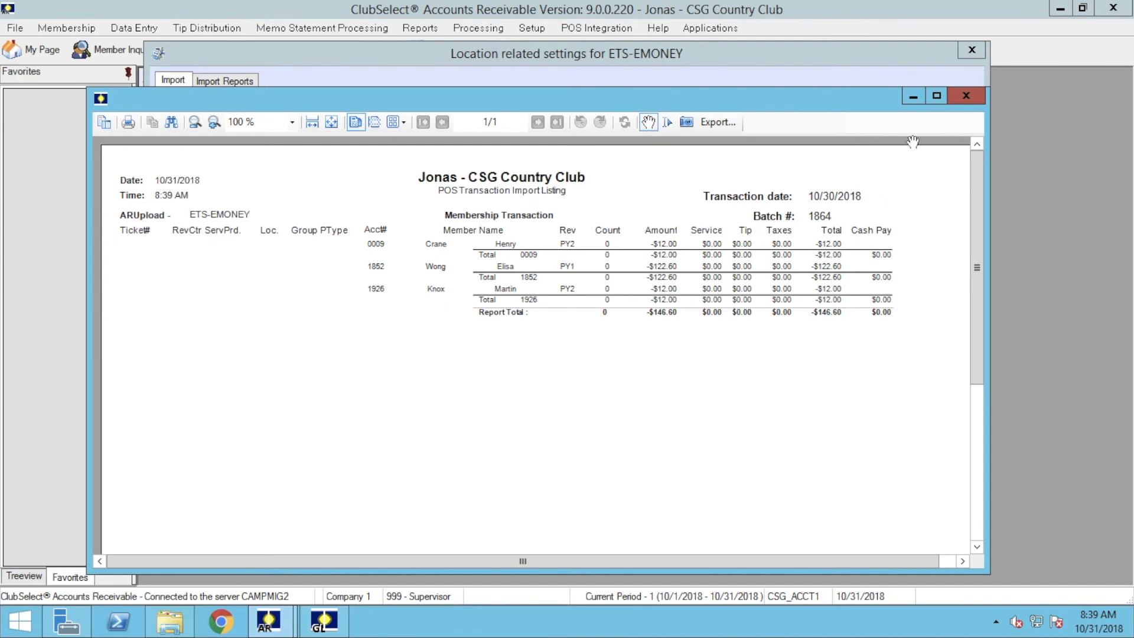
click(967, 96)
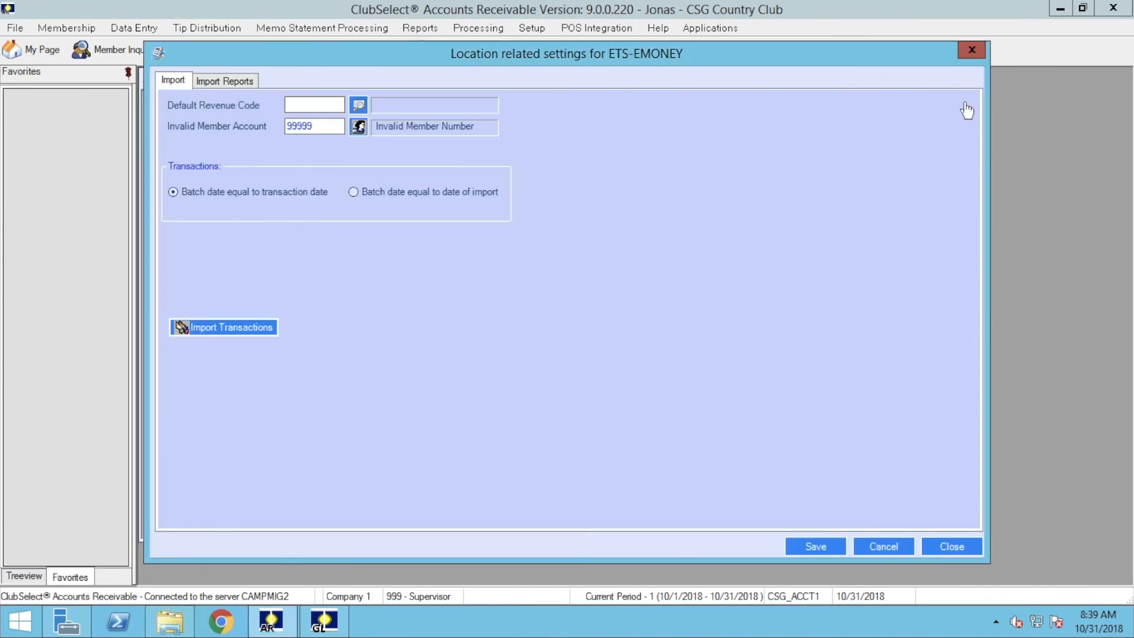
click(972, 50)
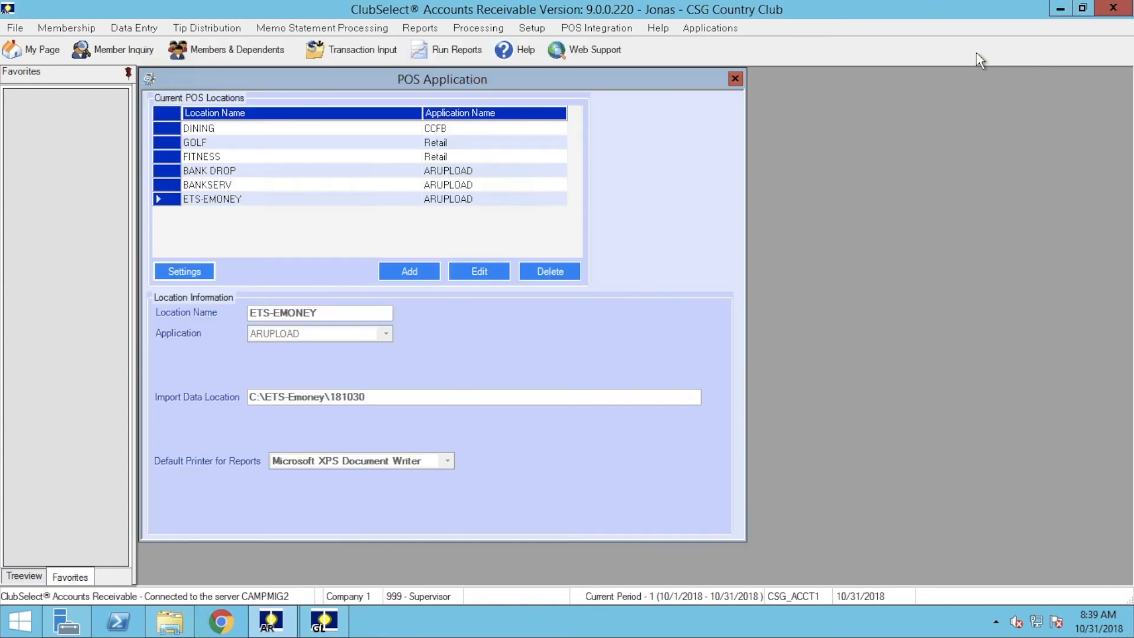
click(737, 80)
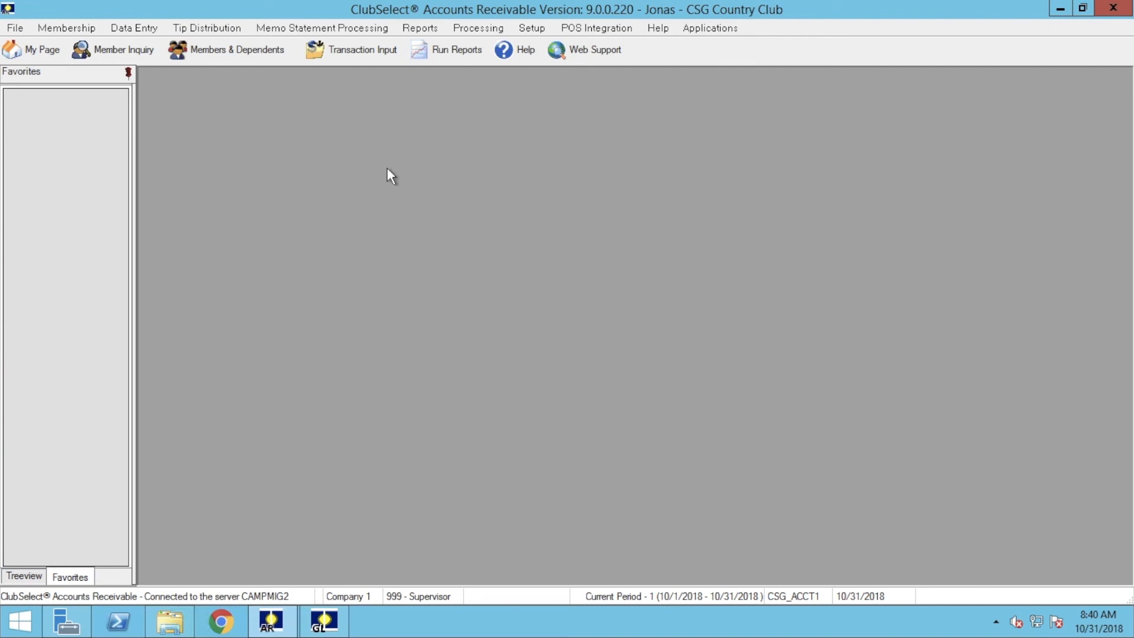
Step: Find batch 1864 in Transaction Batch Search and open it to review its payments
click(146, 29)
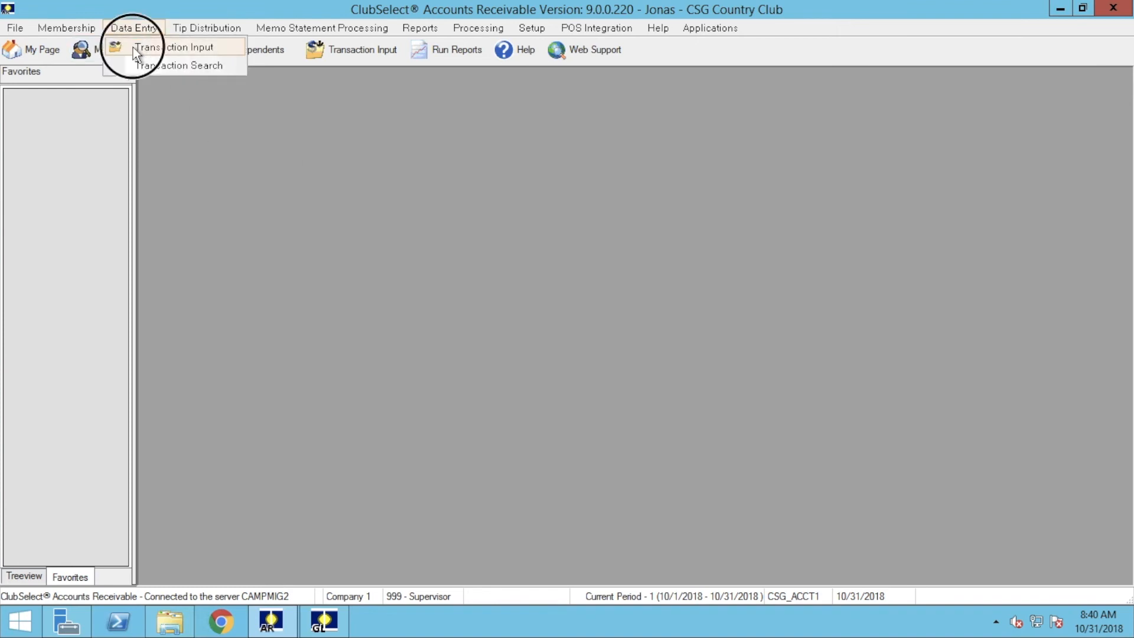
click(133, 47)
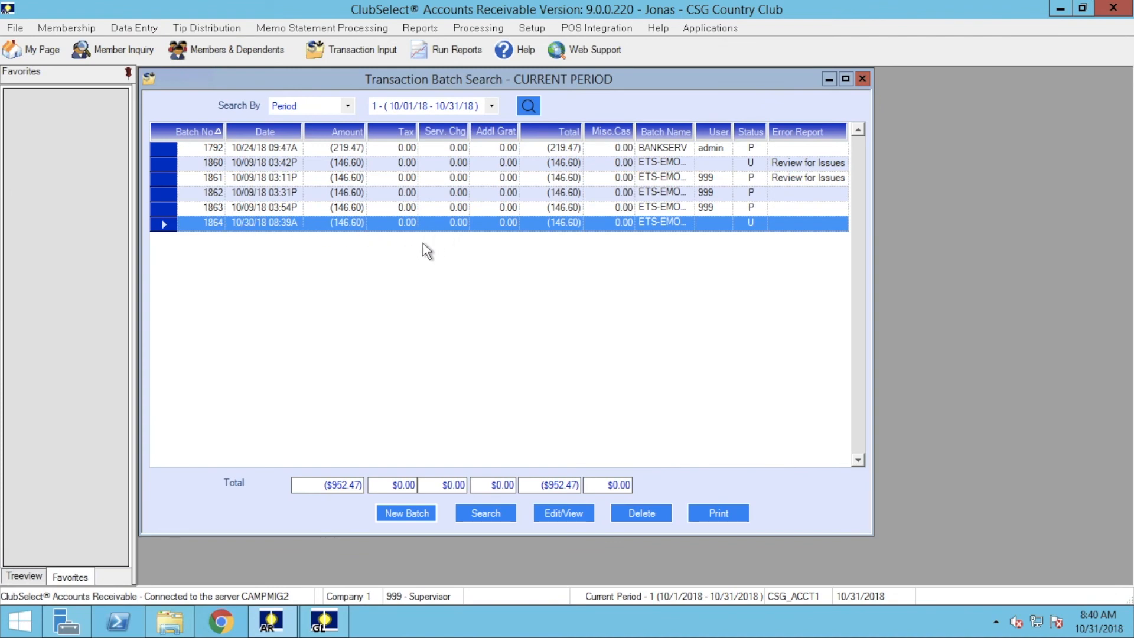
click(292, 225)
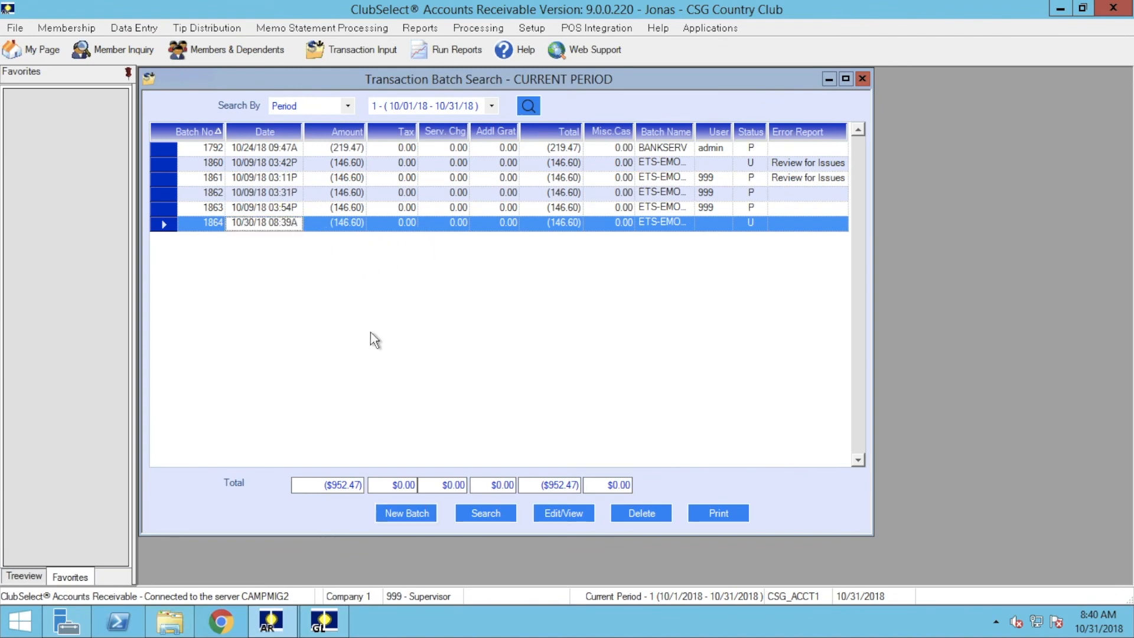
click(539, 519)
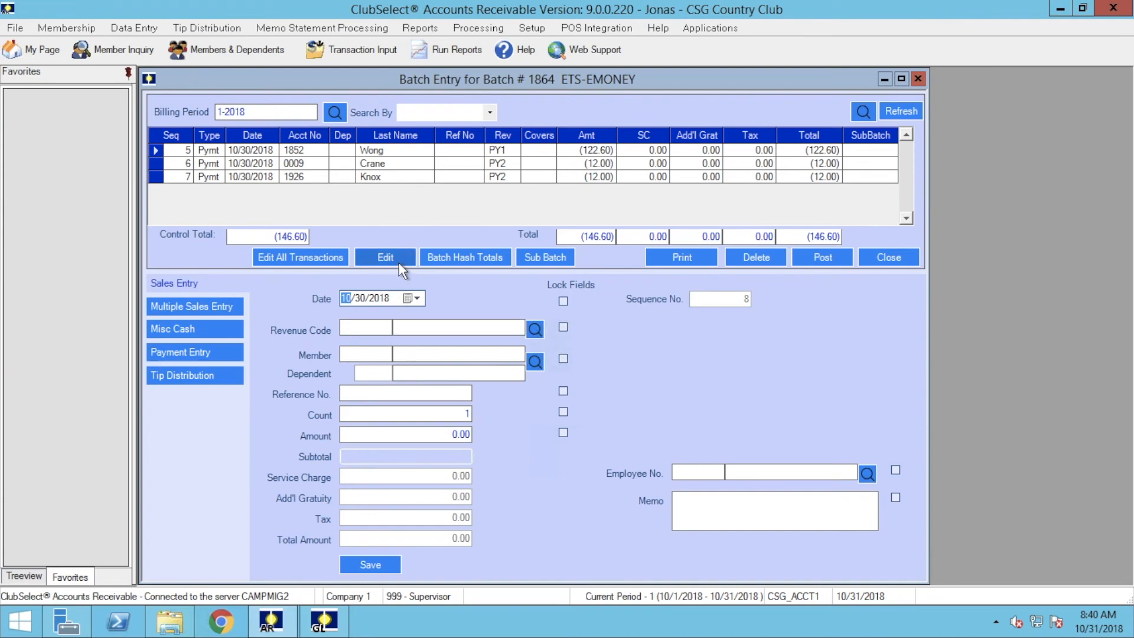
Step: Post batch 1864 at -146.60 and close its entry and batch search windows
click(819, 262)
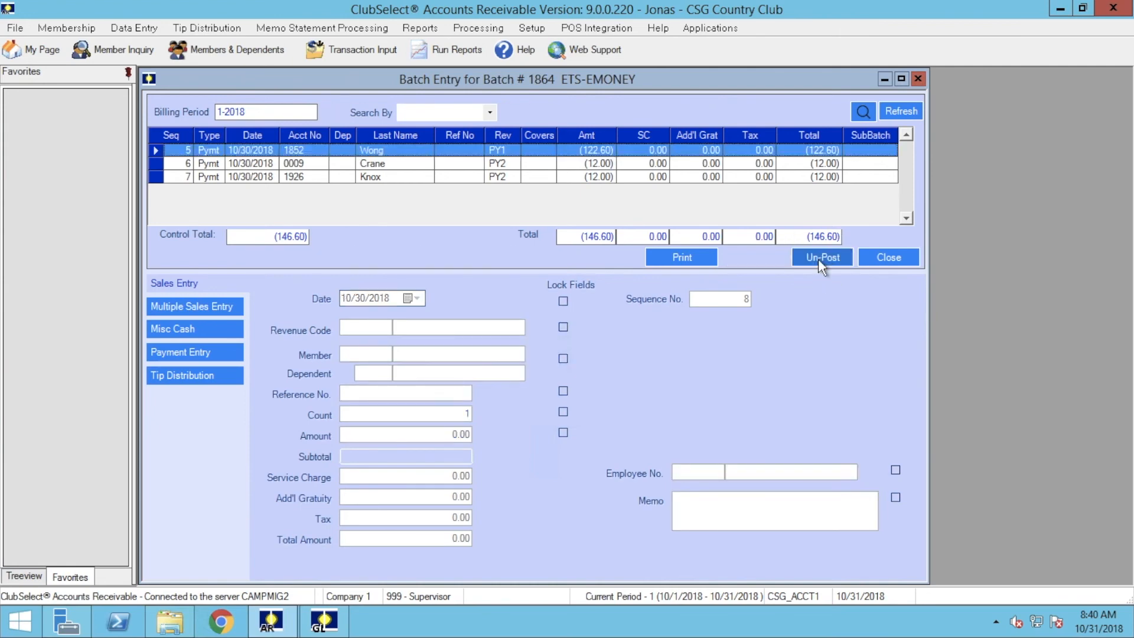
click(918, 80)
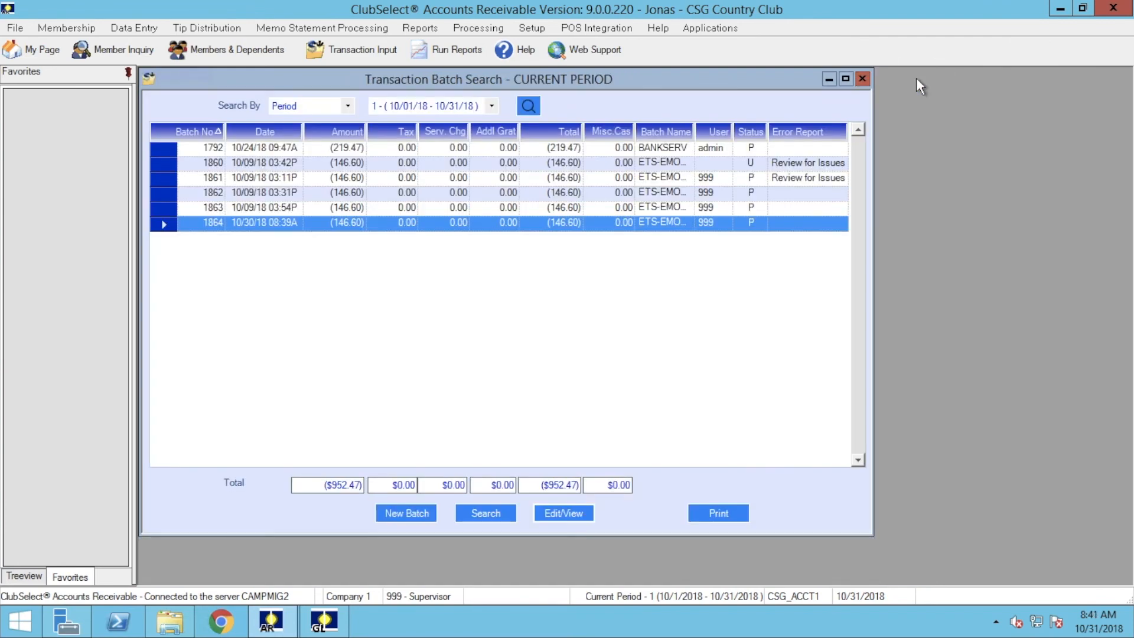
click(863, 79)
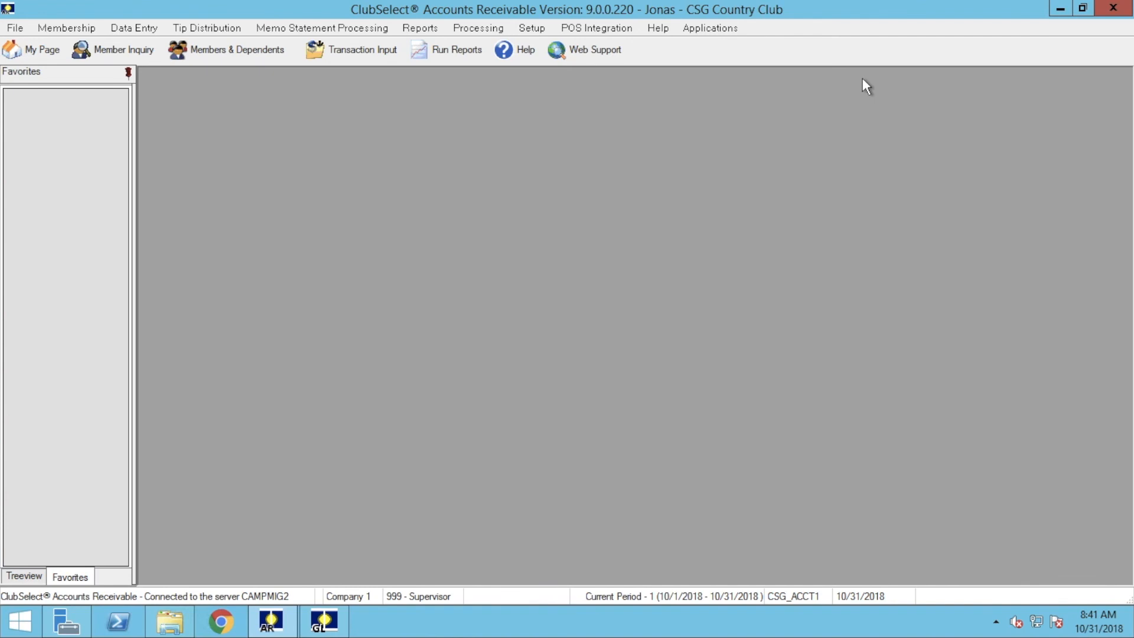
Step: Switch to General Ledger and open Post Entries from Other Systems under Options > Data Entry
click(341, 618)
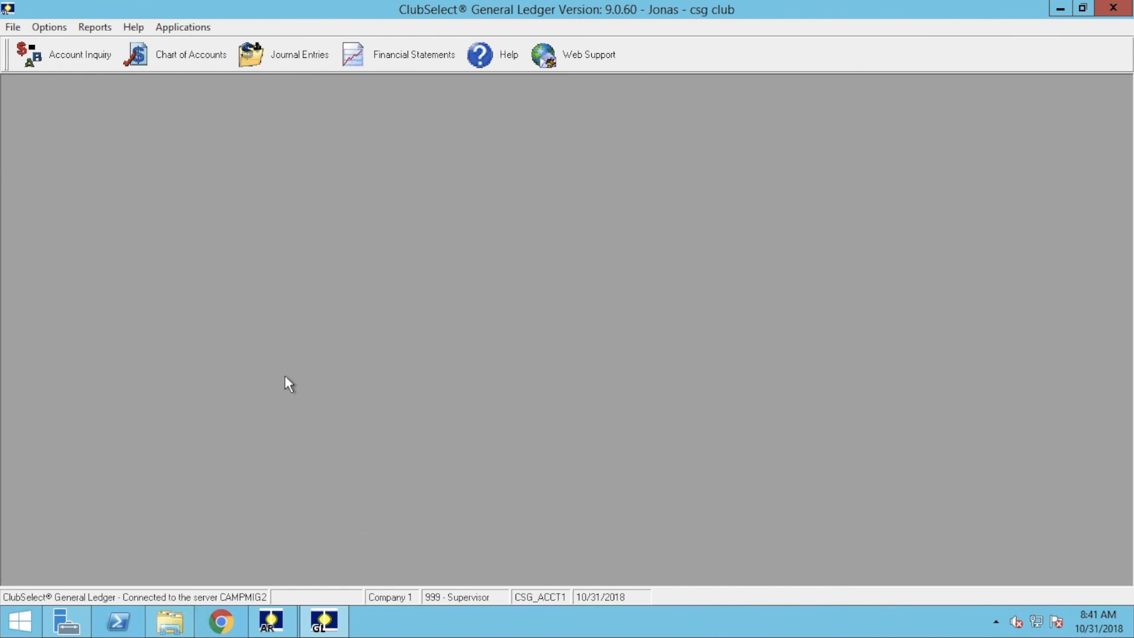
click(55, 27)
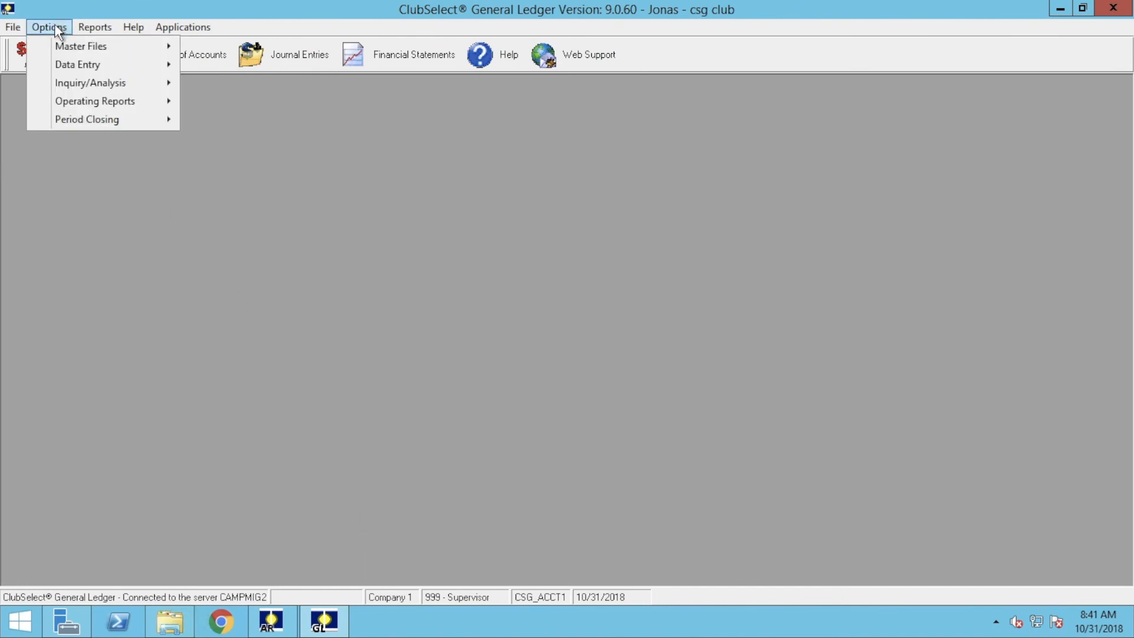
mouse_move(60, 70)
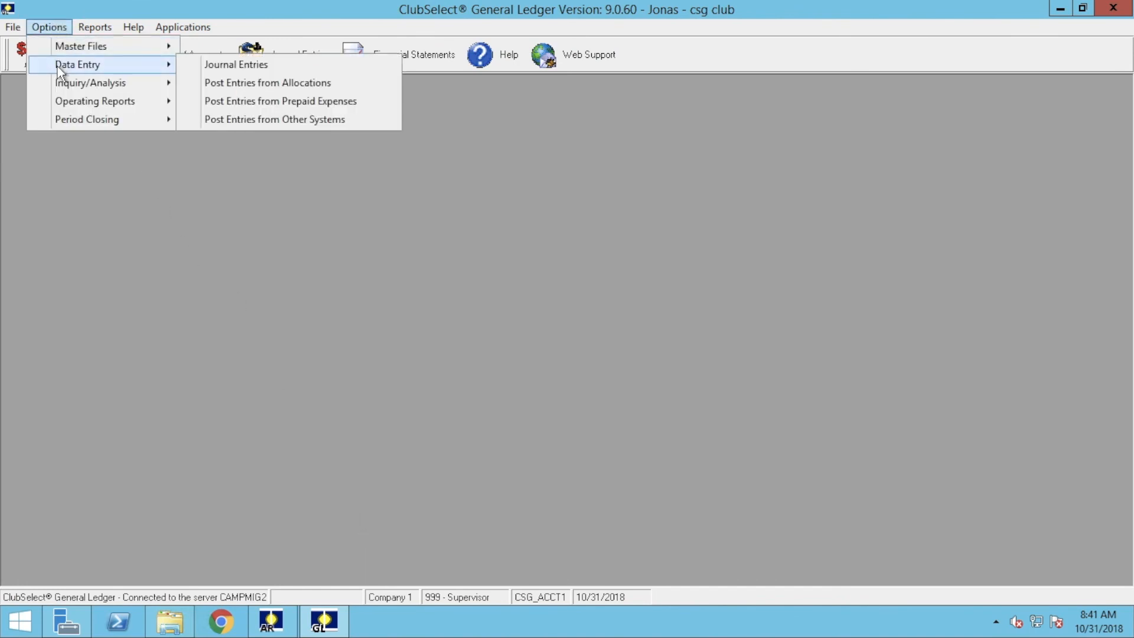
click(357, 126)
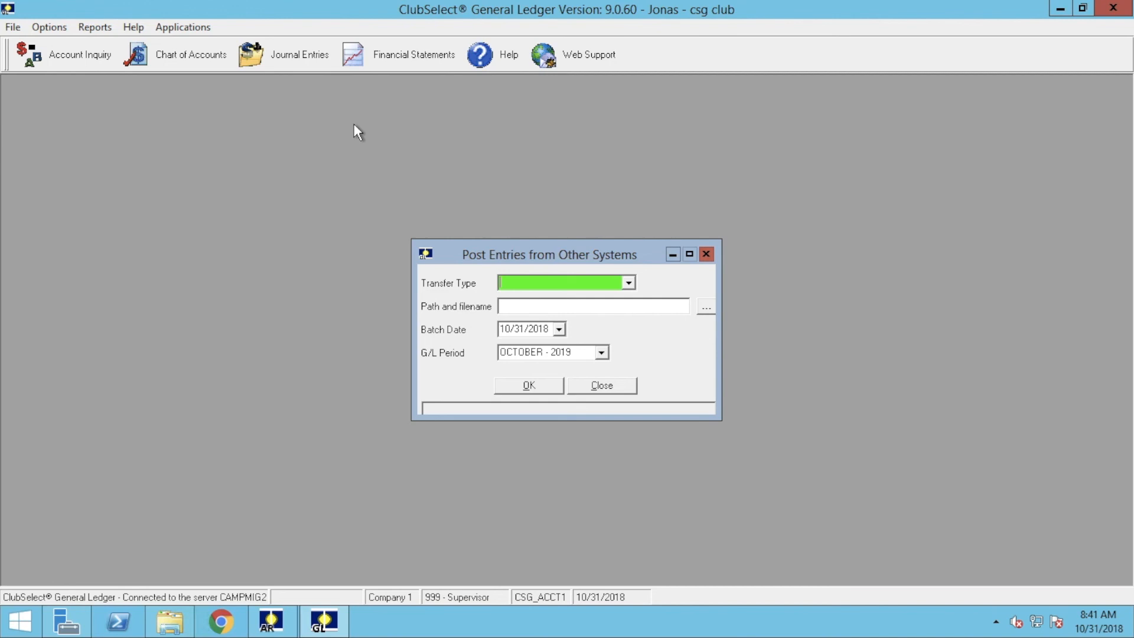
Step: Post C:\ETS-Emoney\181031\CCGLTR01.MAS as a ClubConnect Payroll Application transfer
click(629, 283)
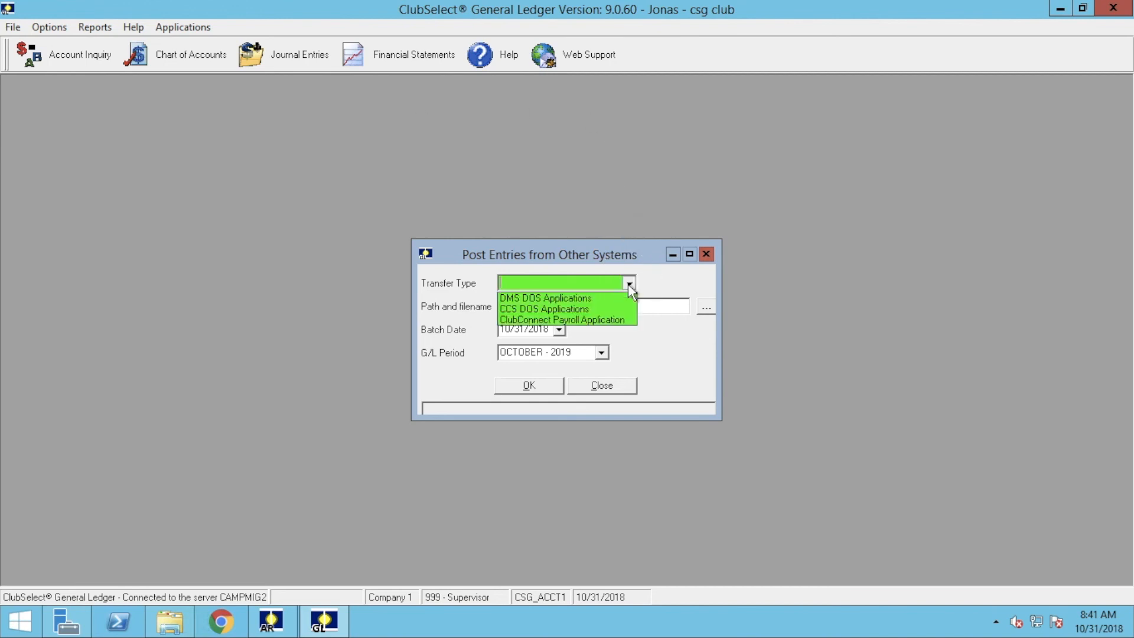
click(623, 322)
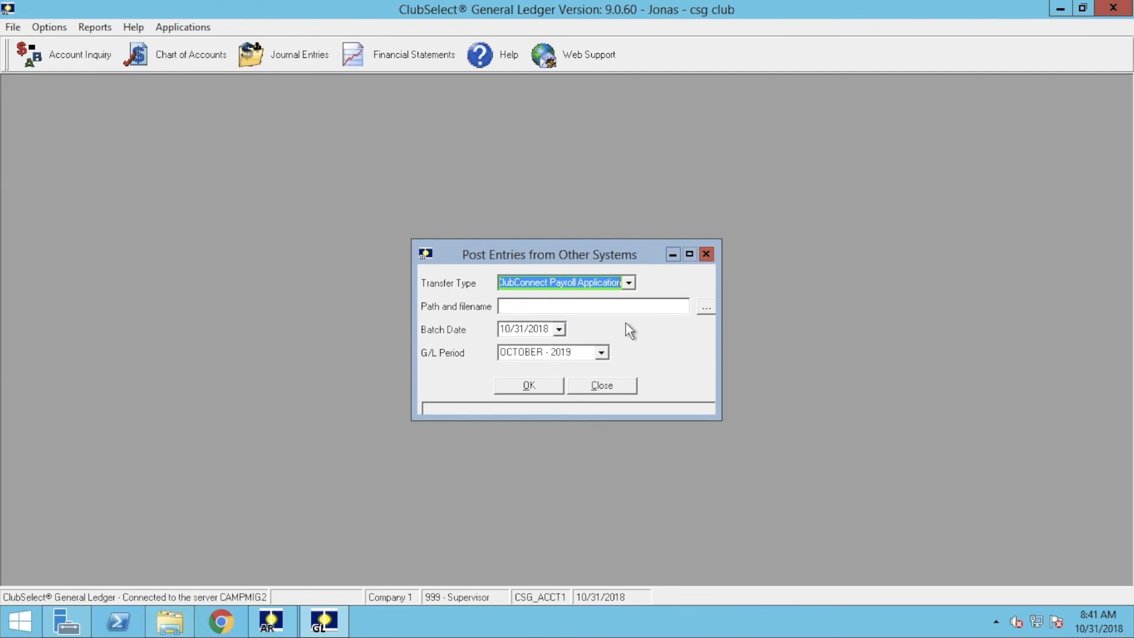
click(704, 308)
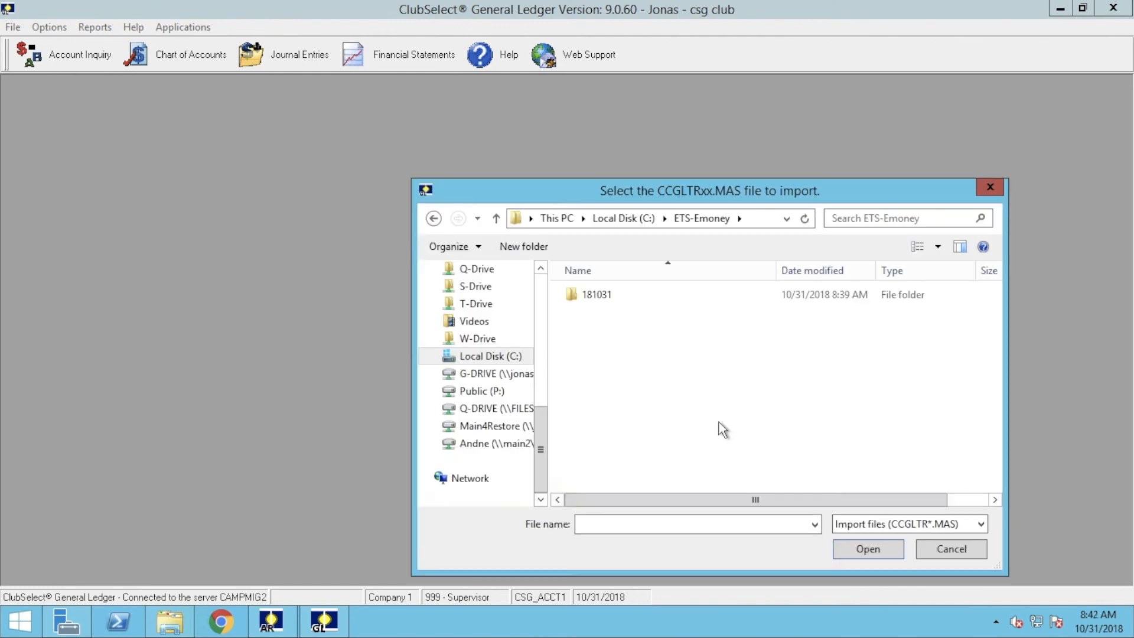
double_click(639, 293)
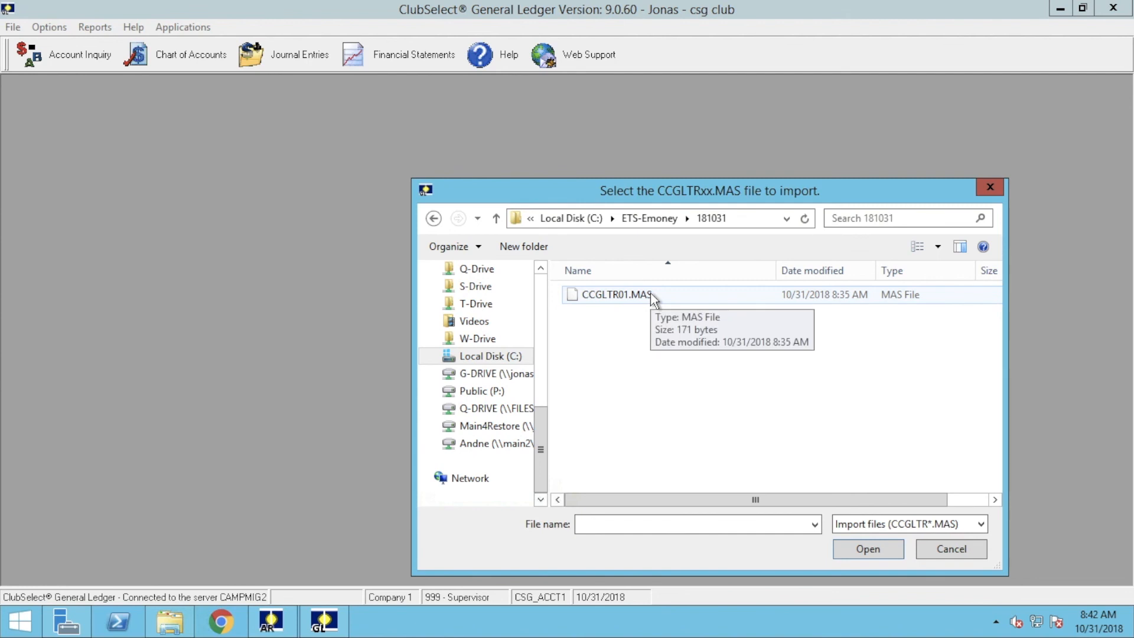
double_click(627, 294)
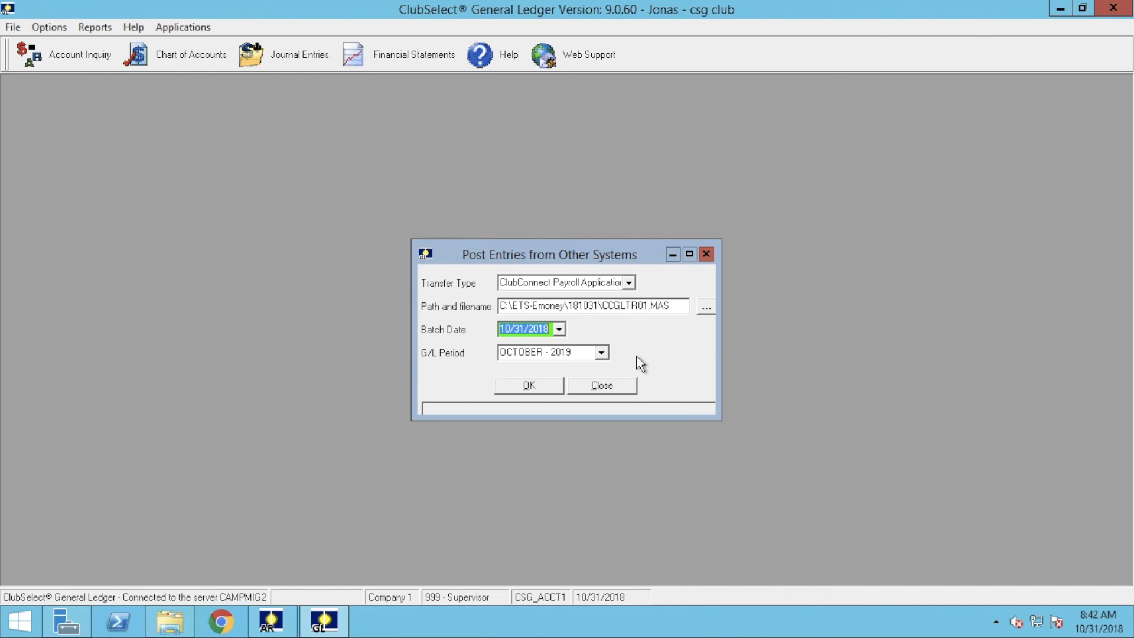
click(540, 388)
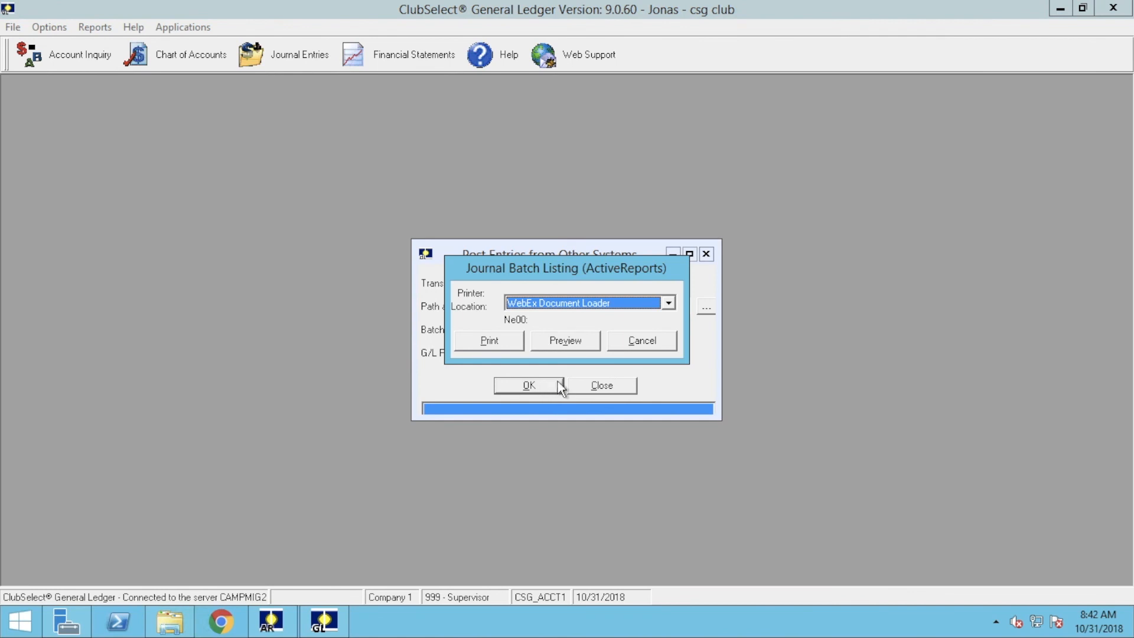
Step: Preview the 2.19 Journal Batch Listing, then confirm the ledger update through Processing Complete
click(590, 347)
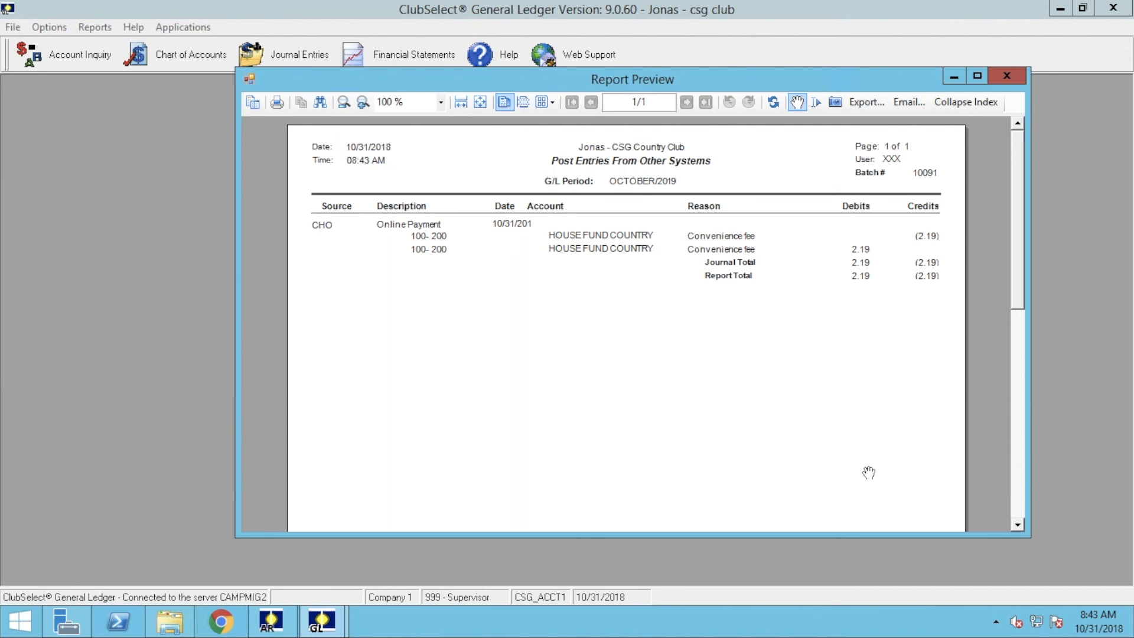
click(1016, 76)
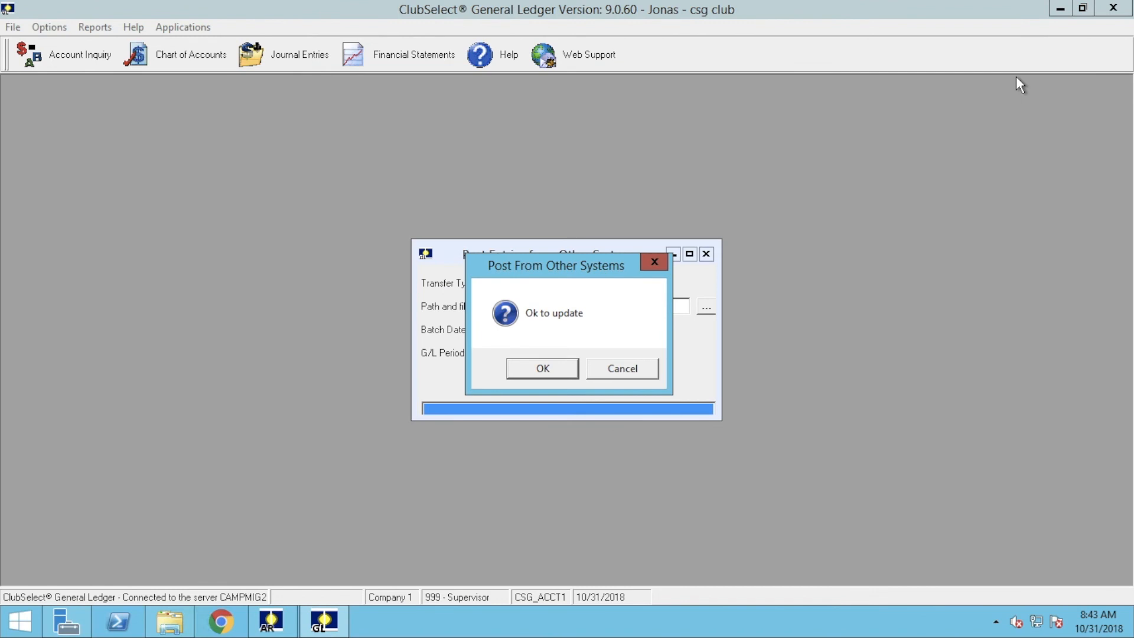
click(551, 372)
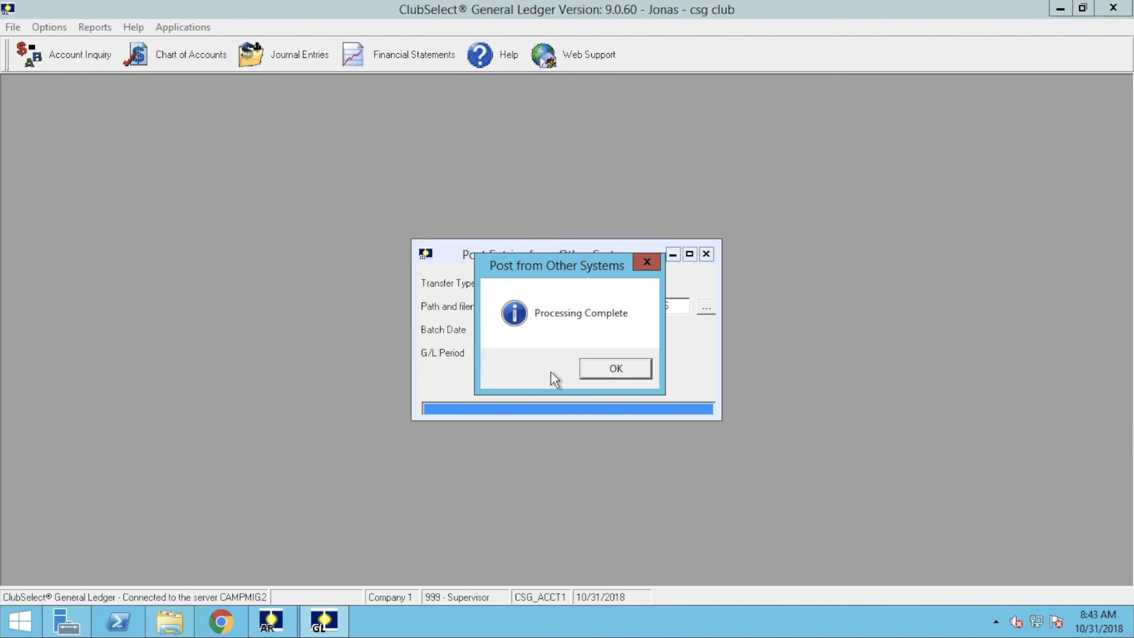
click(593, 368)
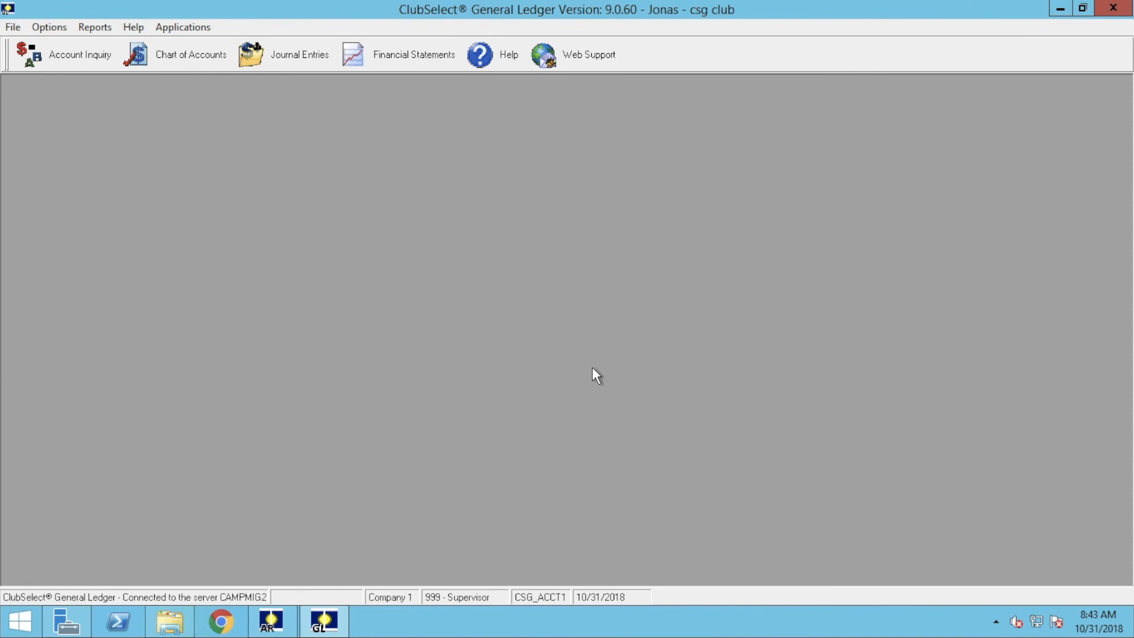
Step: Check the G/L Batch File shows batch 10091 from Other Systems posted at 2.19, then return to AR
click(53, 28)
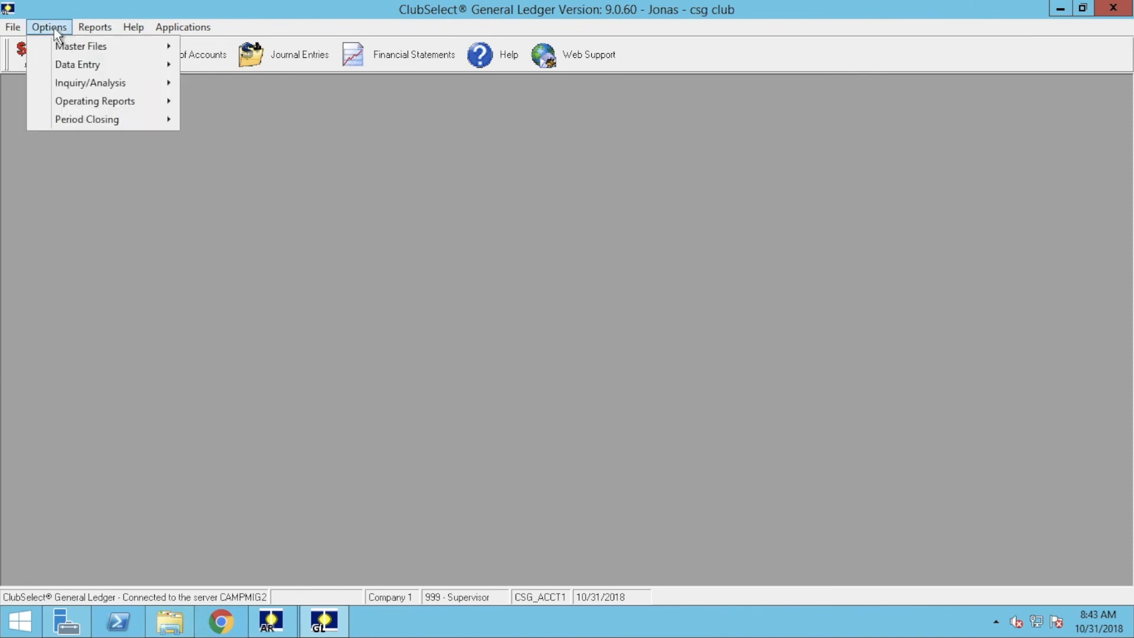
mouse_move(59, 70)
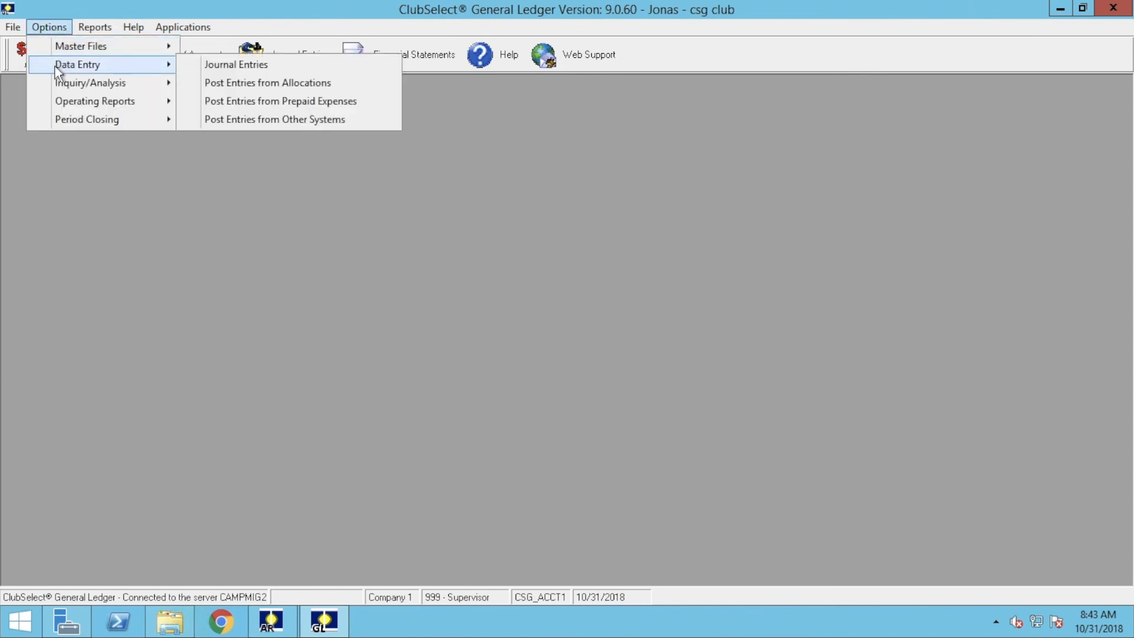
click(198, 66)
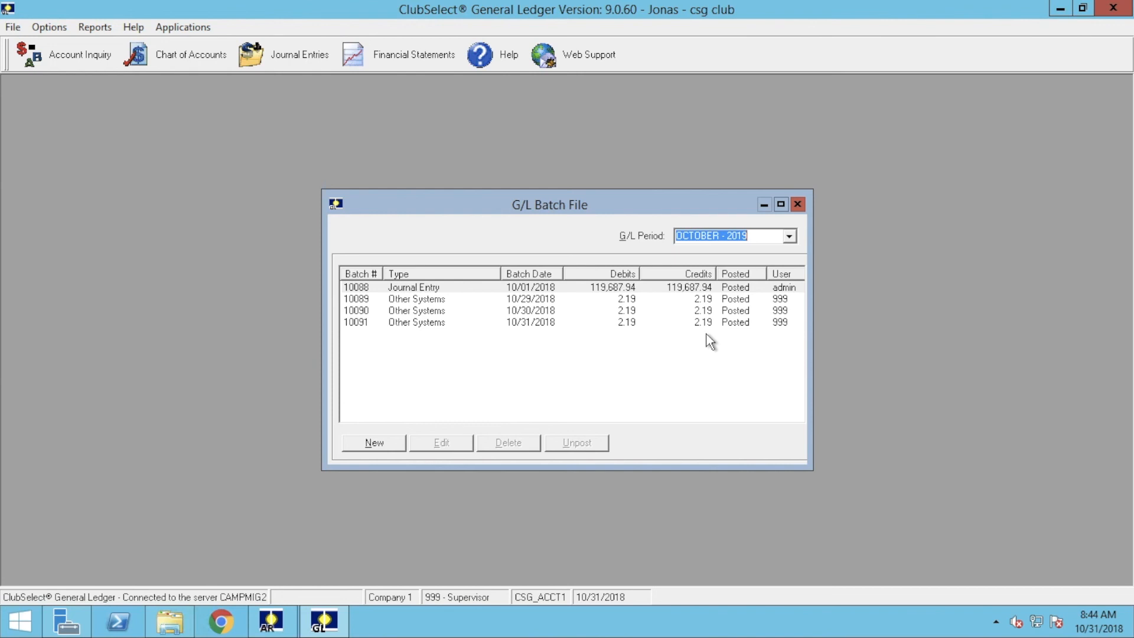
click(260, 630)
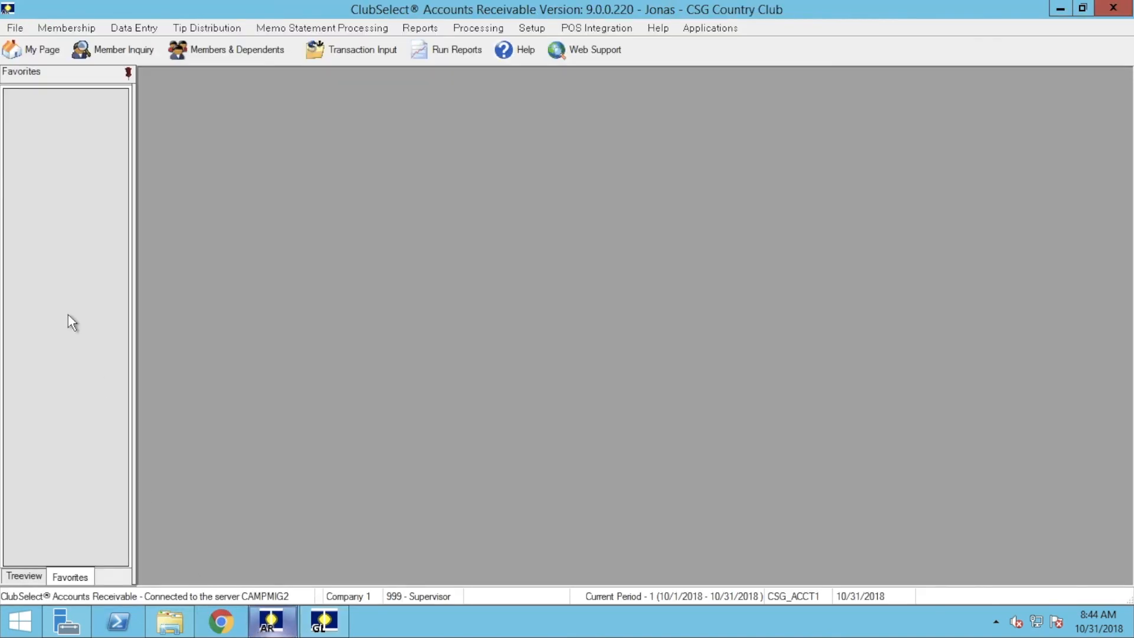
Step: Enter the member's account number in Membership > Member Inquiry to view the (122.60) payments
click(65, 28)
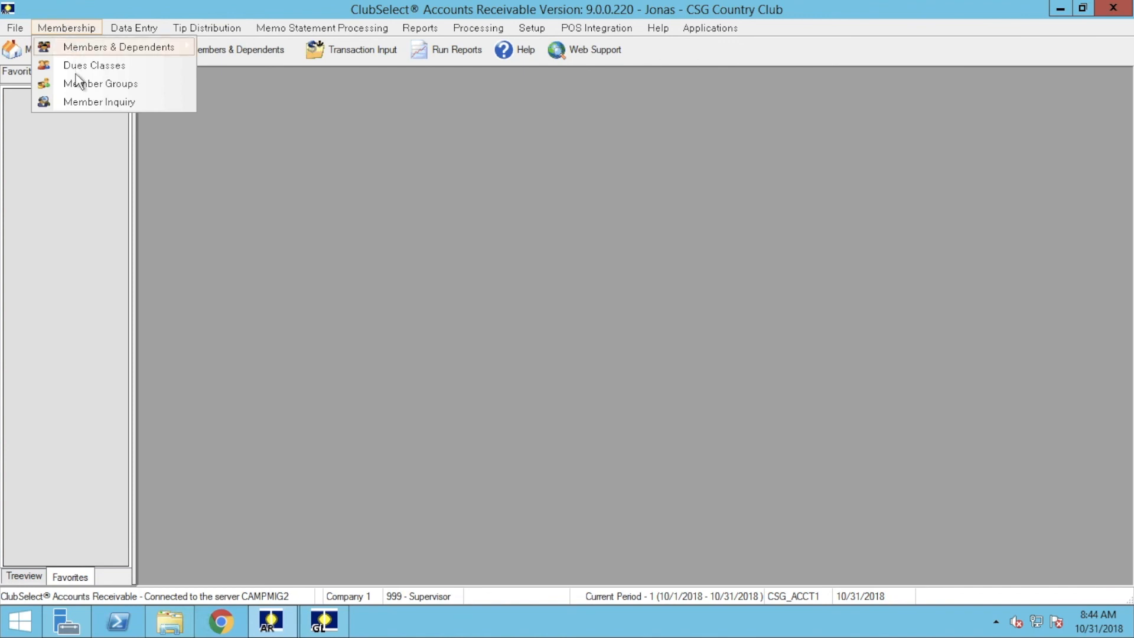
click(71, 100)
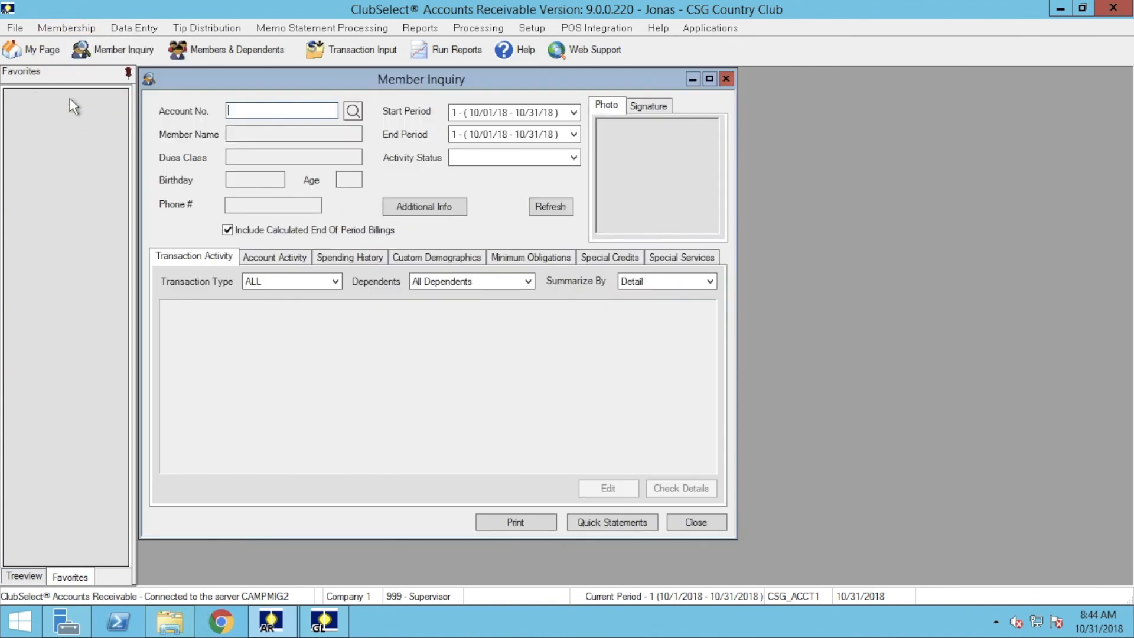
text(1852)
key(Return)
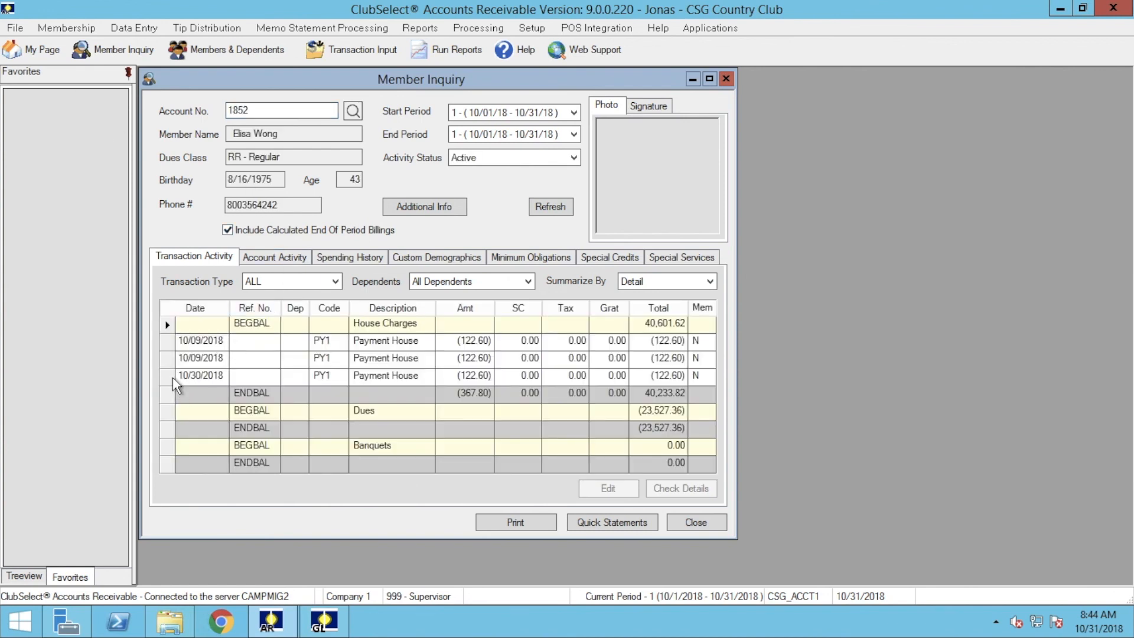